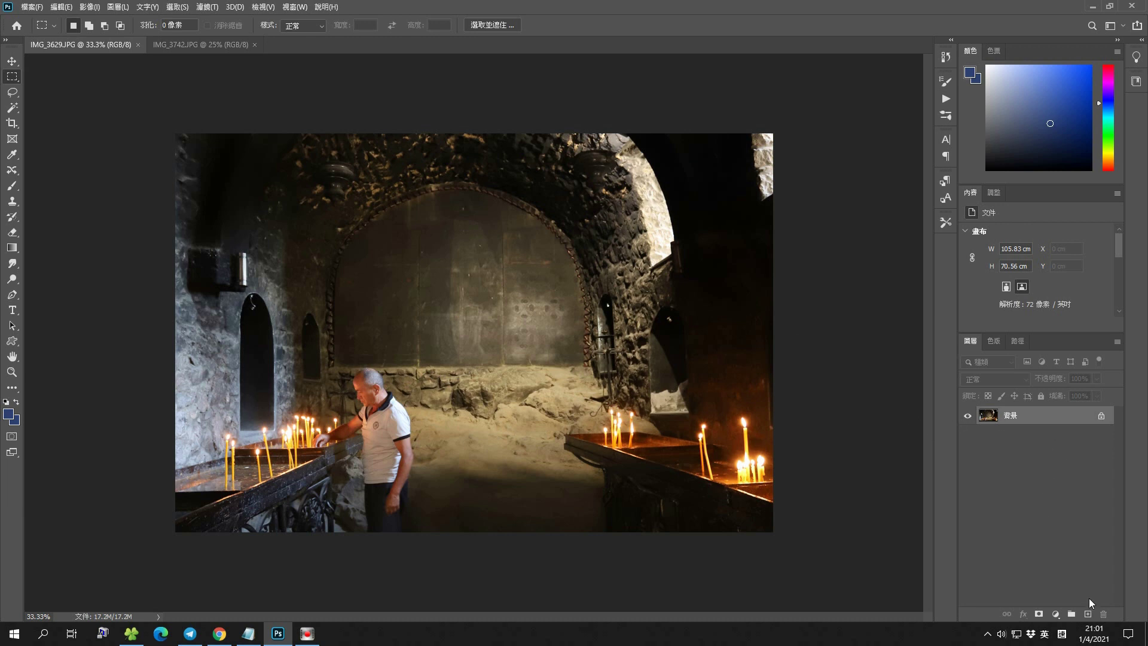
Add an empty layer above the photo and choose the Rectangular Marquee tool
left_click(1089, 615)
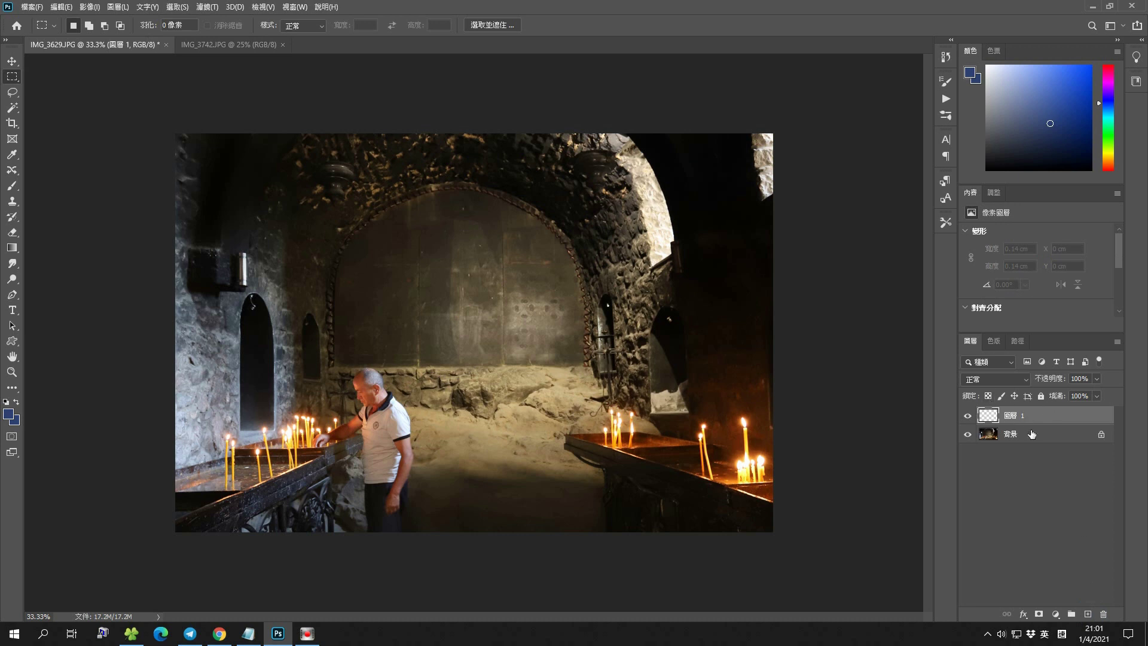
right_click(12, 77)
left_click(60, 76)
Set the foreground colour to white and marquee a tall rectangle over the upper-right window
left_click(9, 414)
left_click_drag(727, 326, 694, 270)
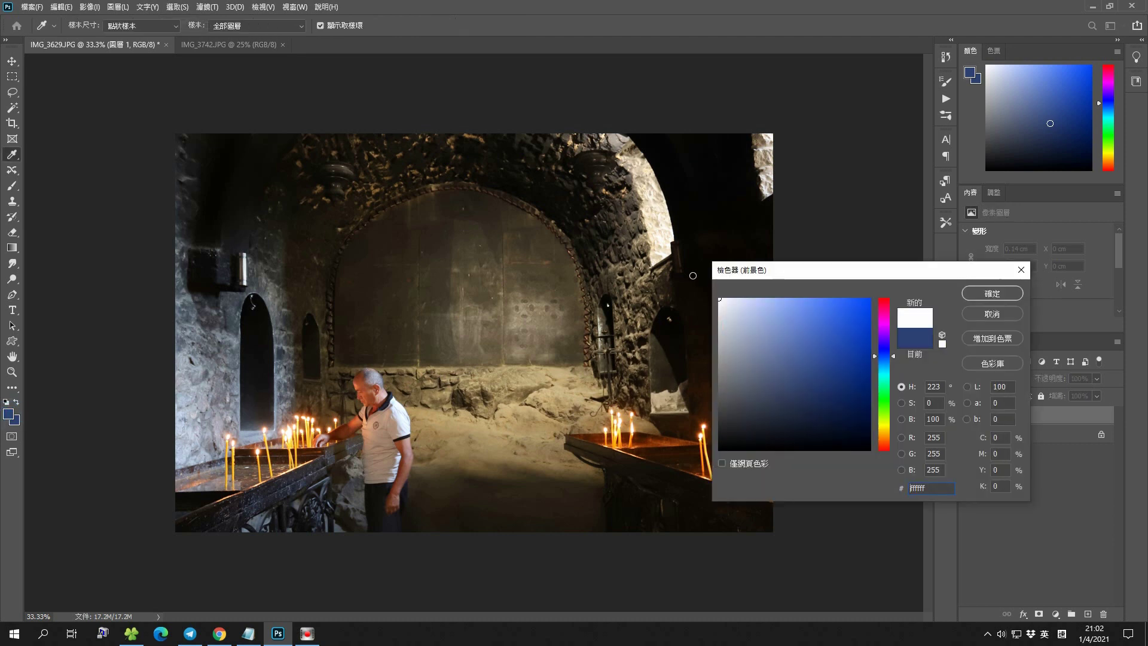
left_click(994, 293)
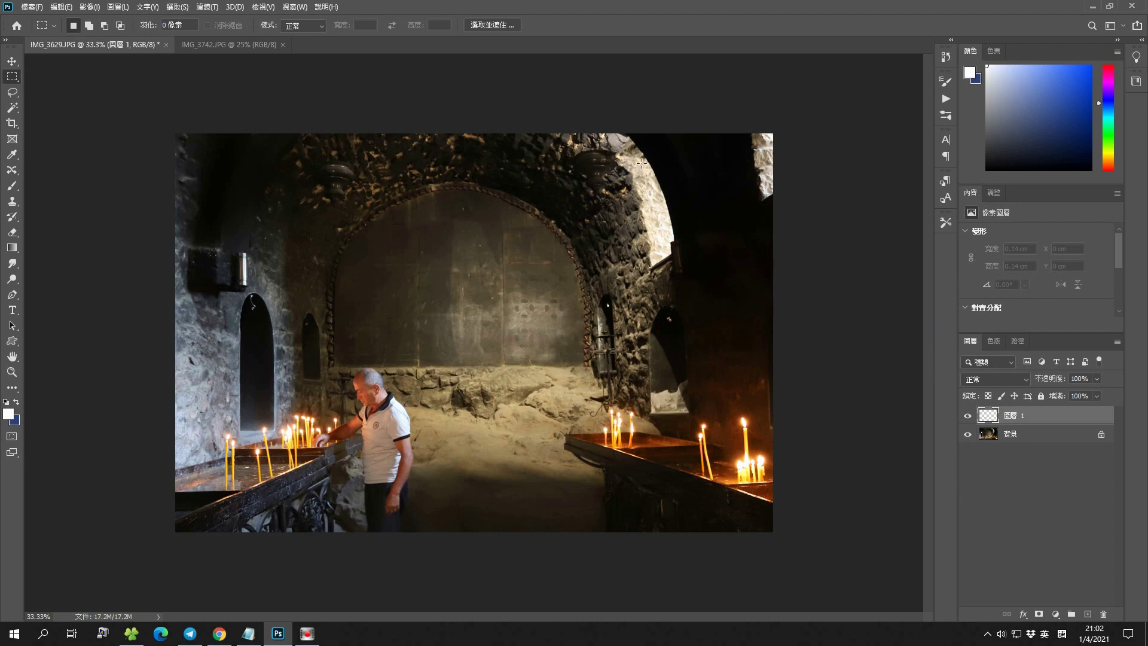
left_click_drag(618, 150, 671, 261)
left_click_drag(672, 262, 672, 262)
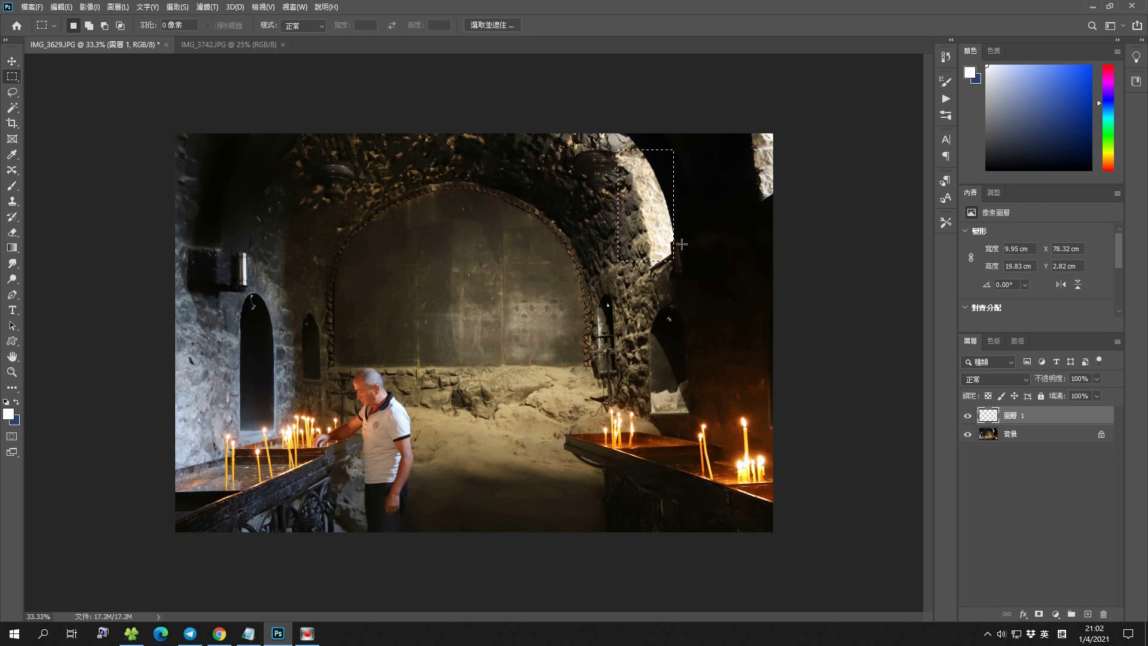
Fill the selection on Layer 1 with White via Edit > Fill, then deselect
left_click(61, 7)
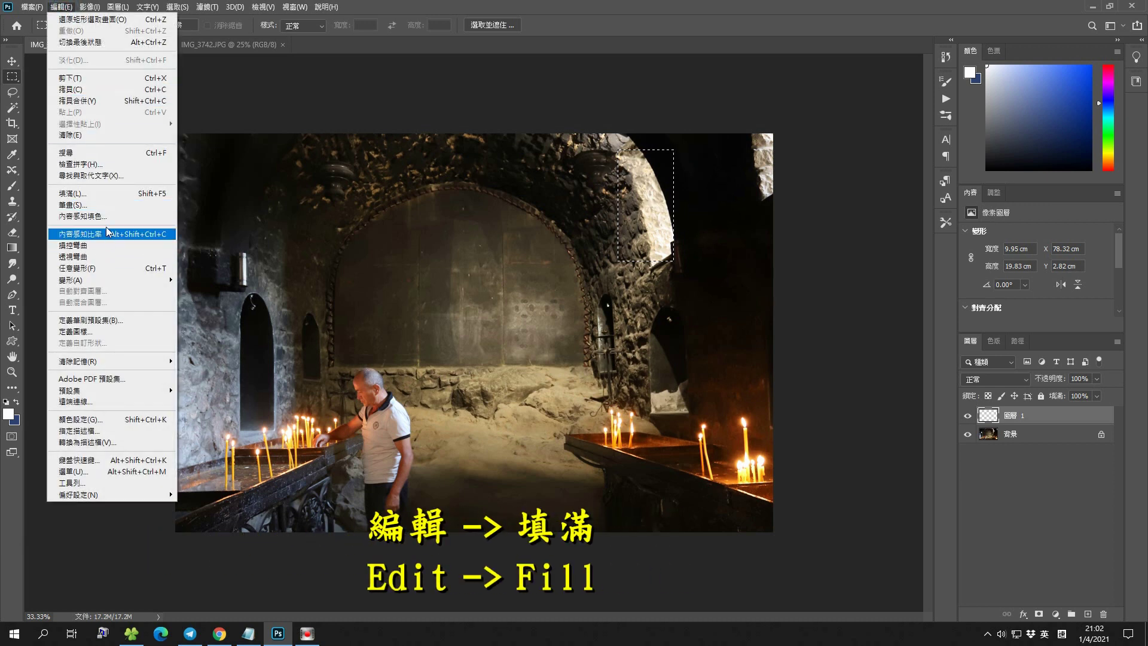
left_click(102, 194)
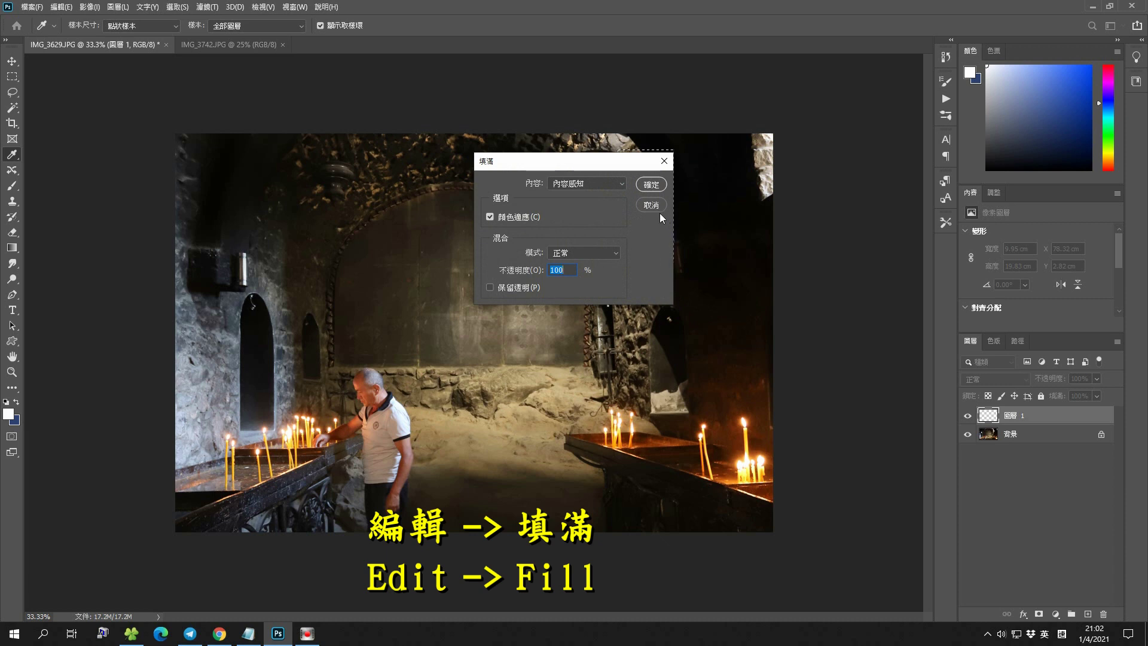
left_click(624, 184)
left_click(589, 193)
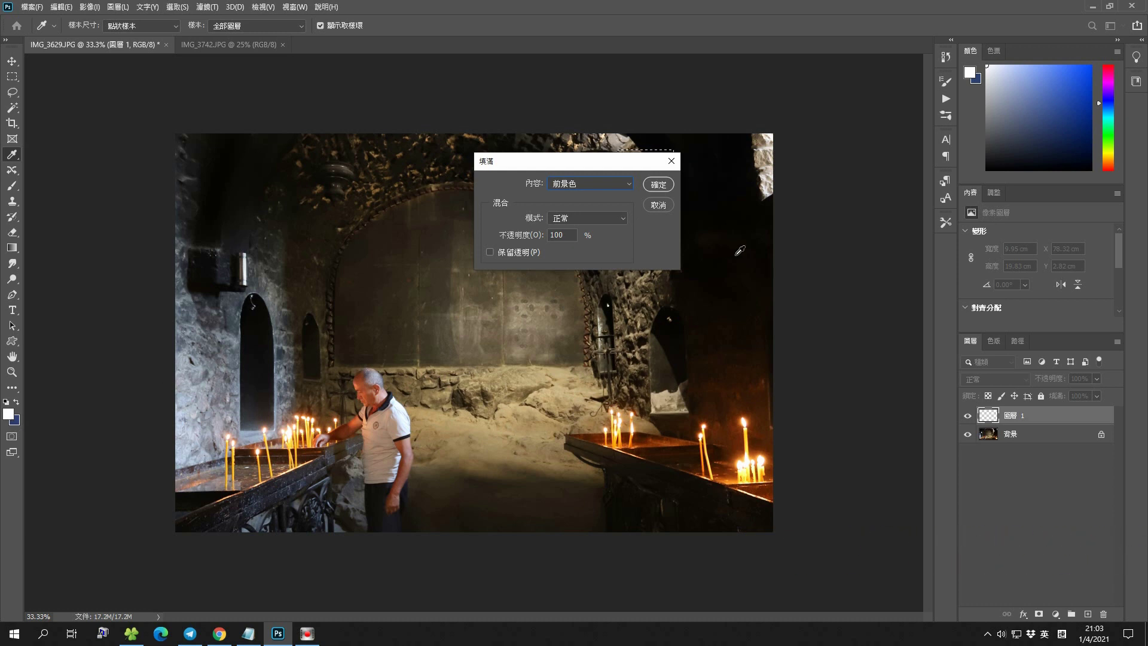
left_click(629, 186)
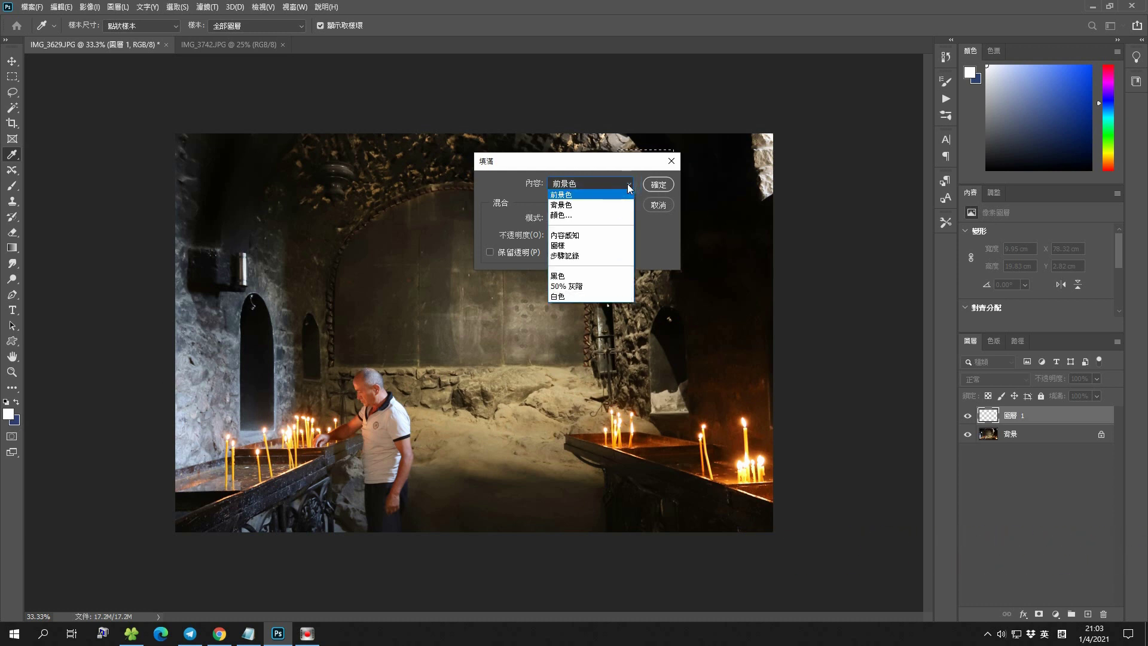
left_click(604, 296)
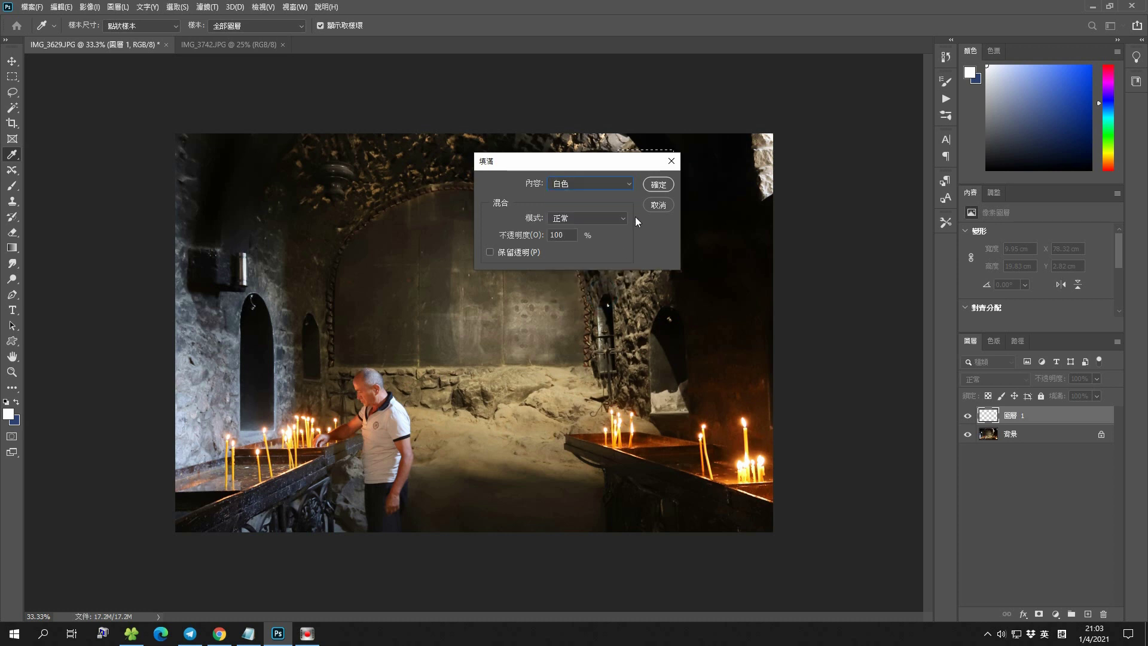
left_click(661, 187)
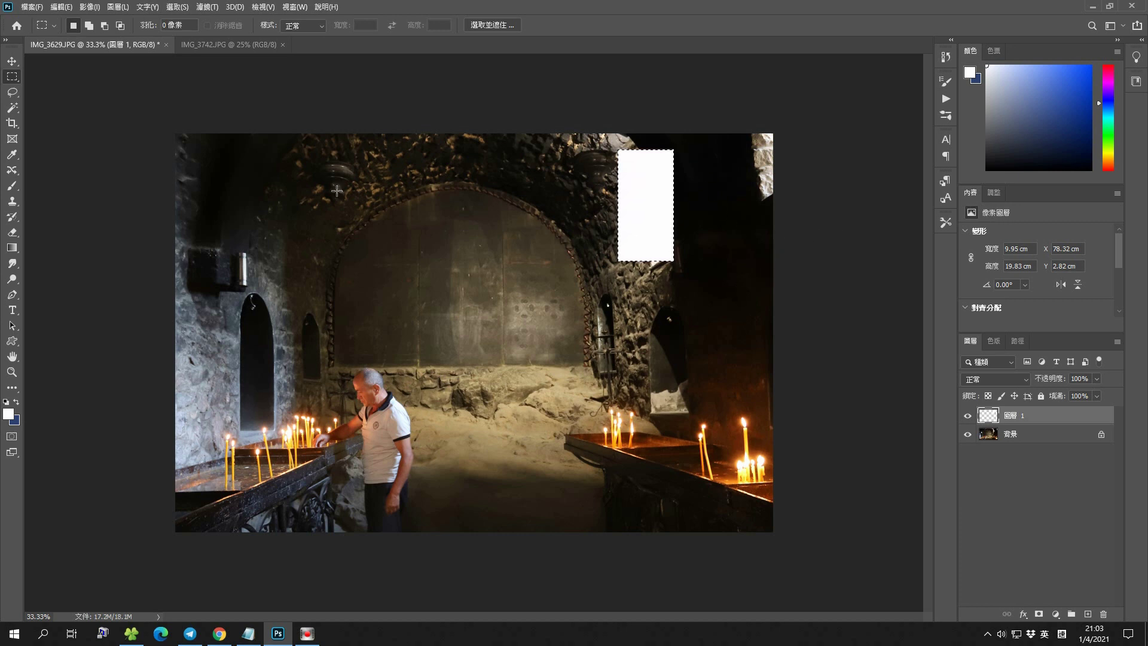
key("ctrl+d")
Apply Motion Blur to the white rectangle with angle 50° and distance about 1664 pixels
left_click(207, 7)
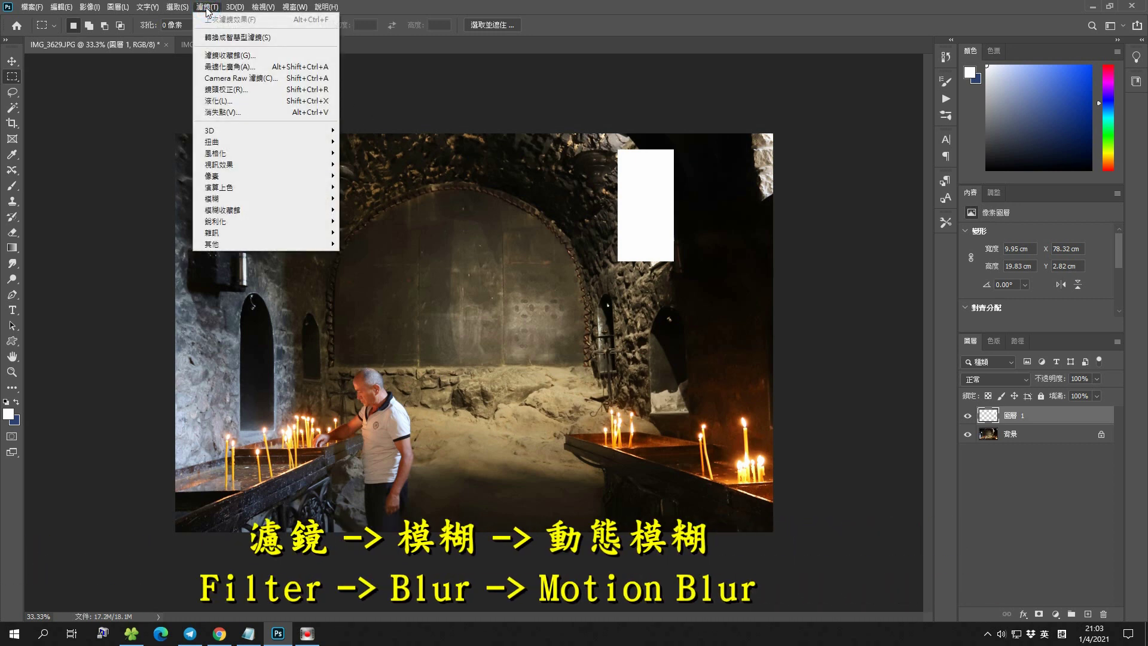
mouse_move(213, 198)
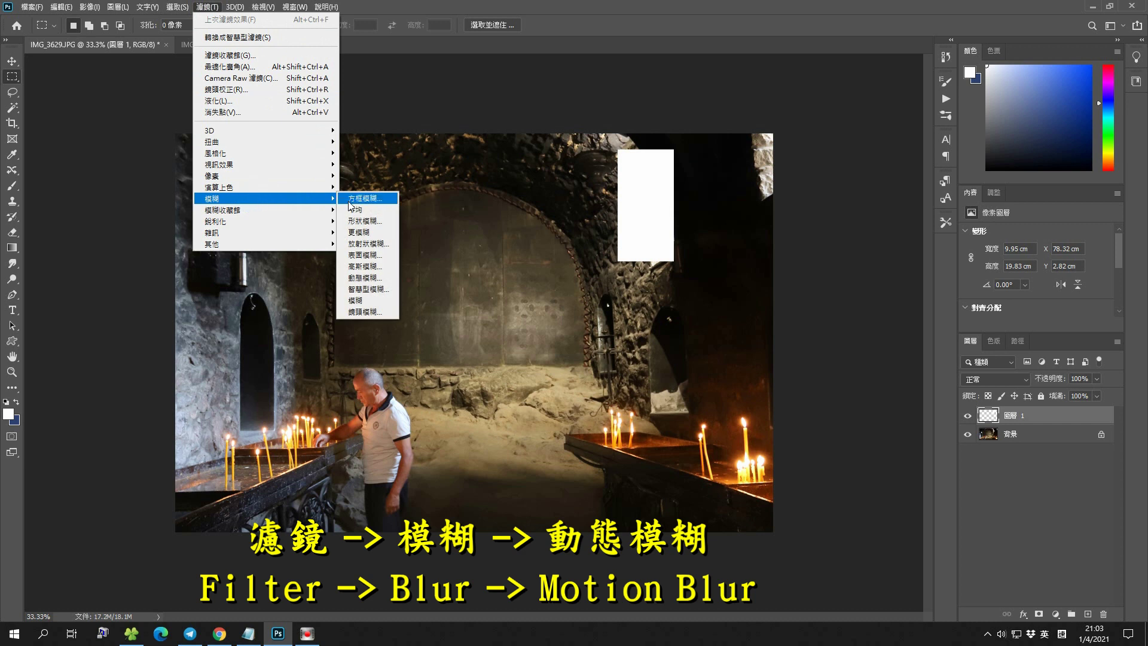
left_click(366, 277)
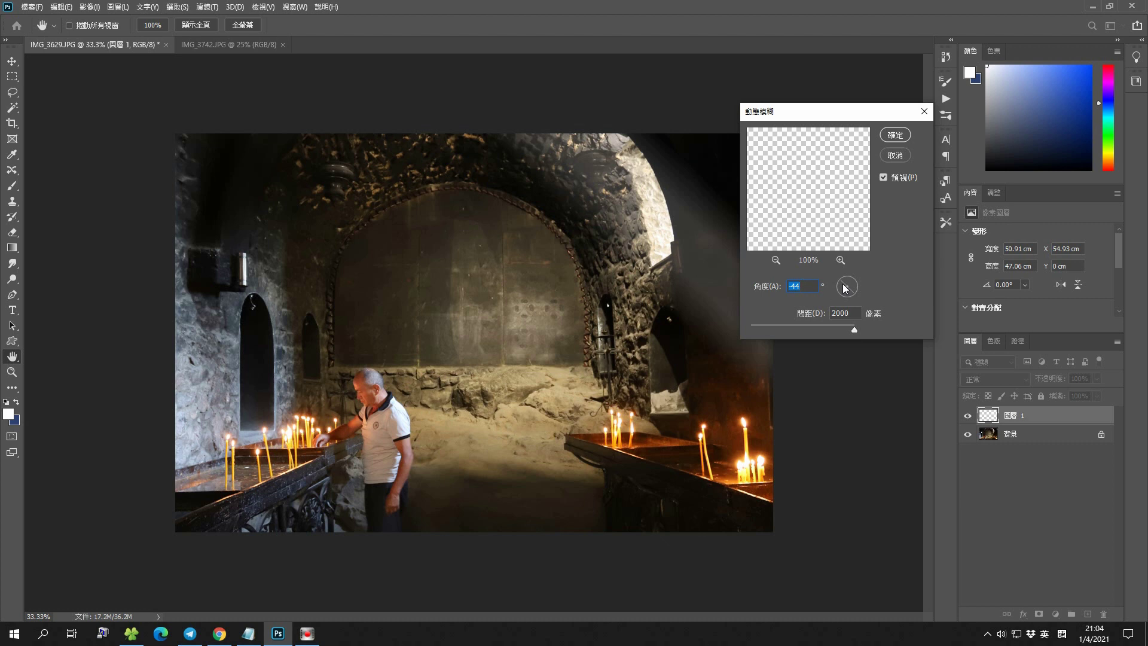
left_click_drag(844, 287, 849, 286)
left_click_drag(859, 288, 854, 285)
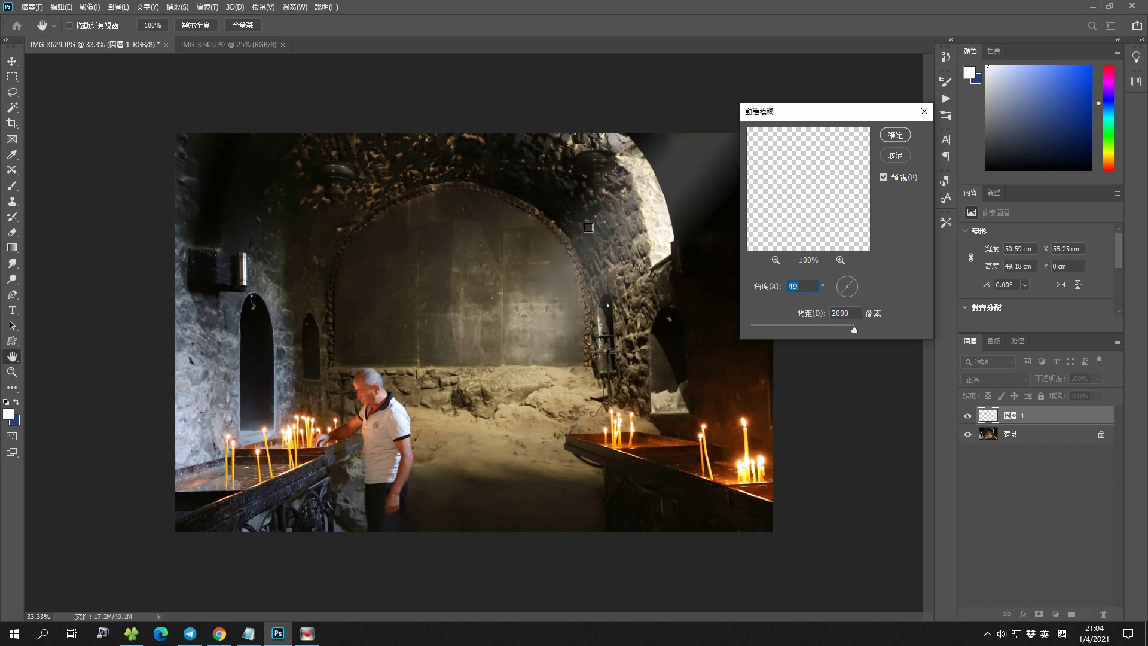
left_click_drag(852, 284, 854, 288)
left_click(817, 330)
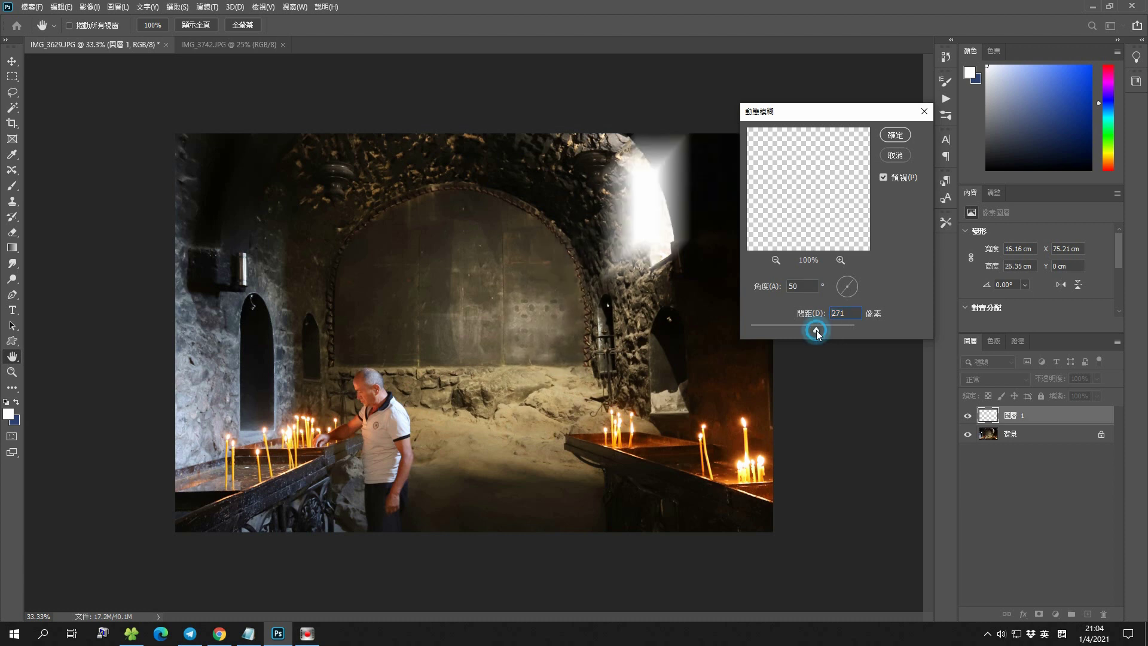
left_click_drag(837, 329, 813, 330)
left_click(816, 330)
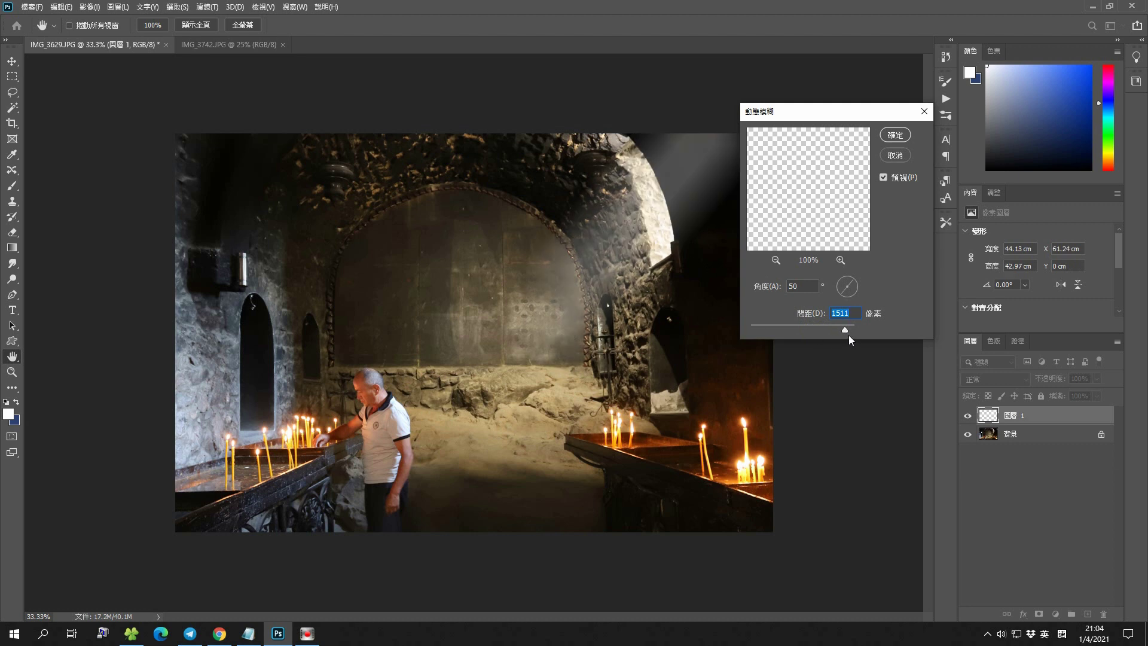
left_click(845, 329)
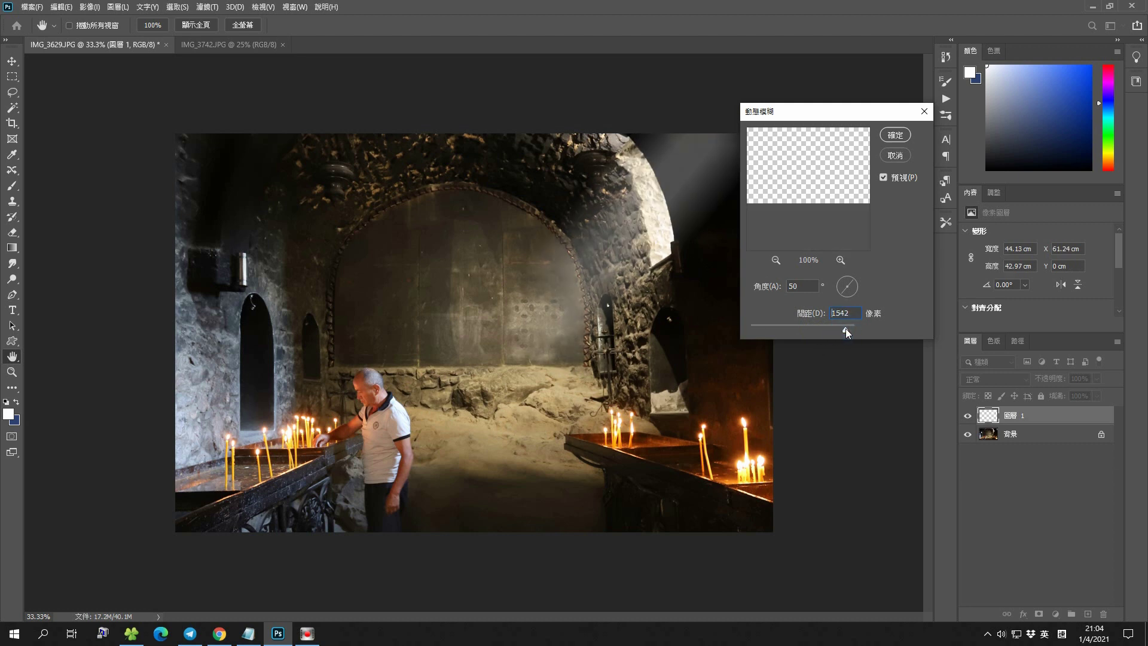
left_click_drag(846, 328, 848, 328)
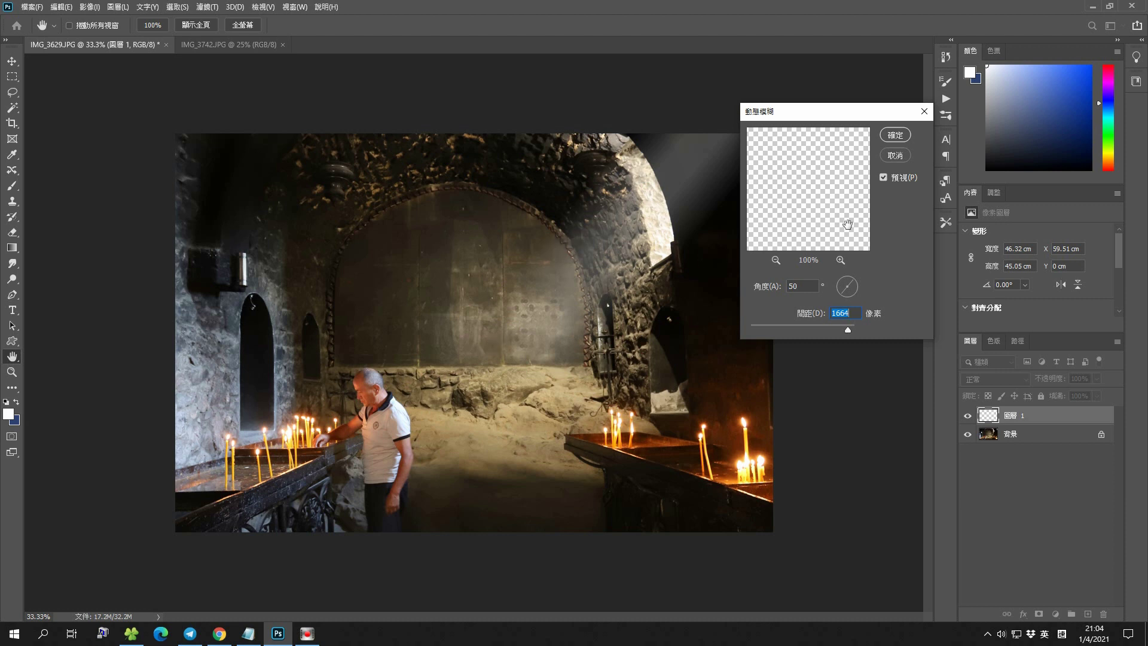
left_click(896, 135)
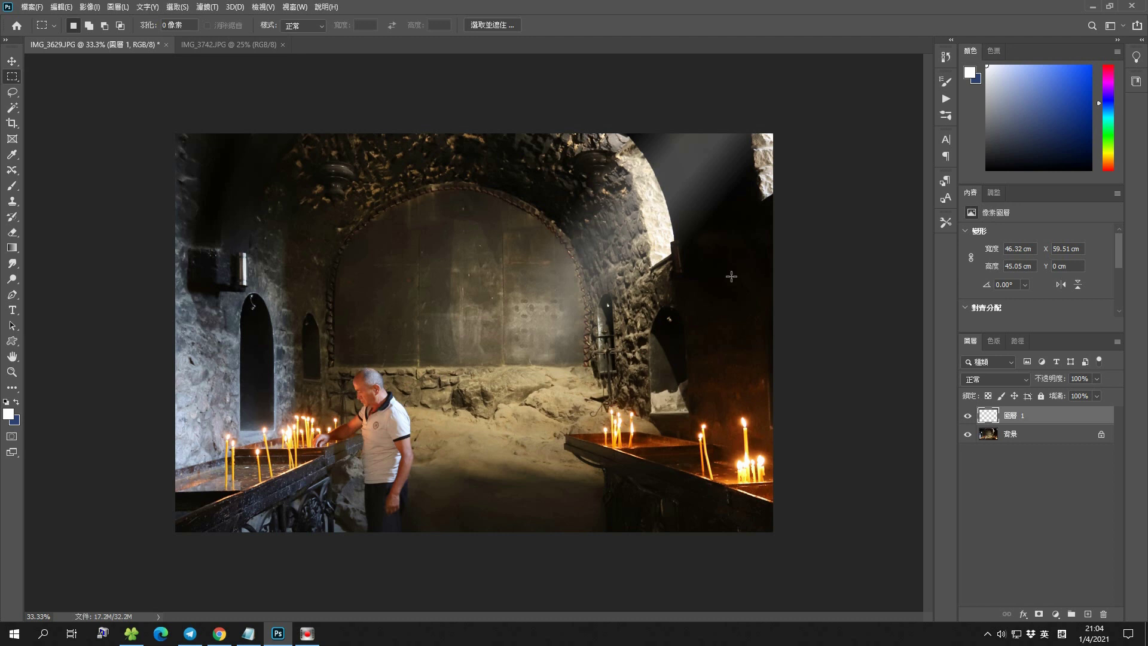
Add an Exposure adjustment layer above the Background and set Exposure to about -0.98
left_click(1034, 437)
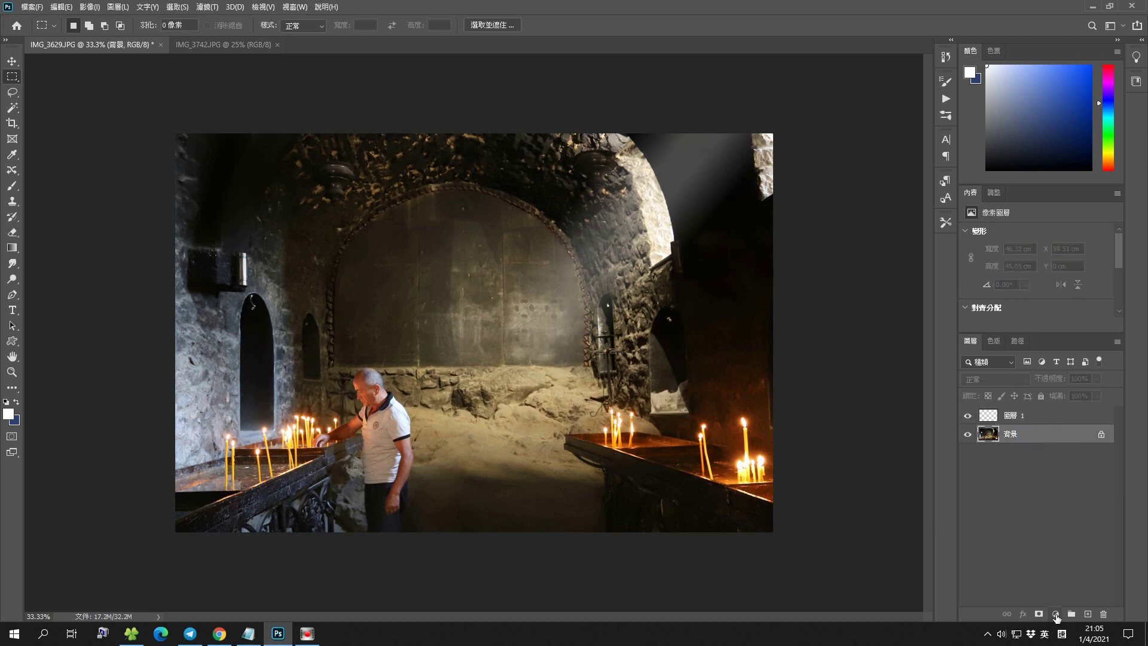
left_click(1056, 614)
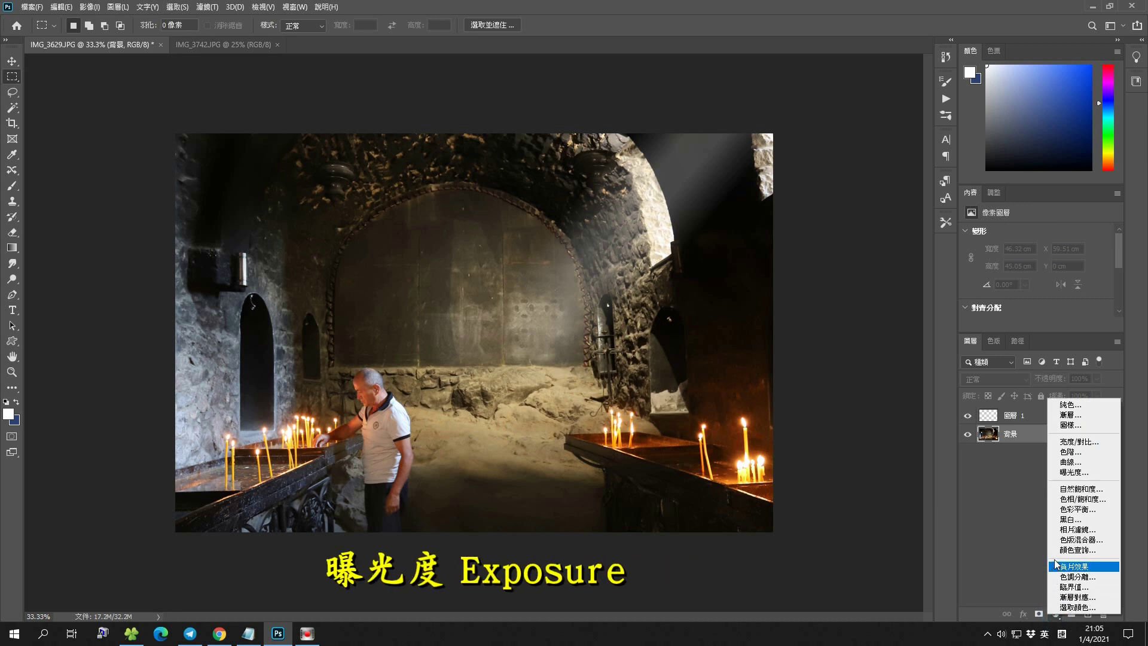
left_click(1063, 471)
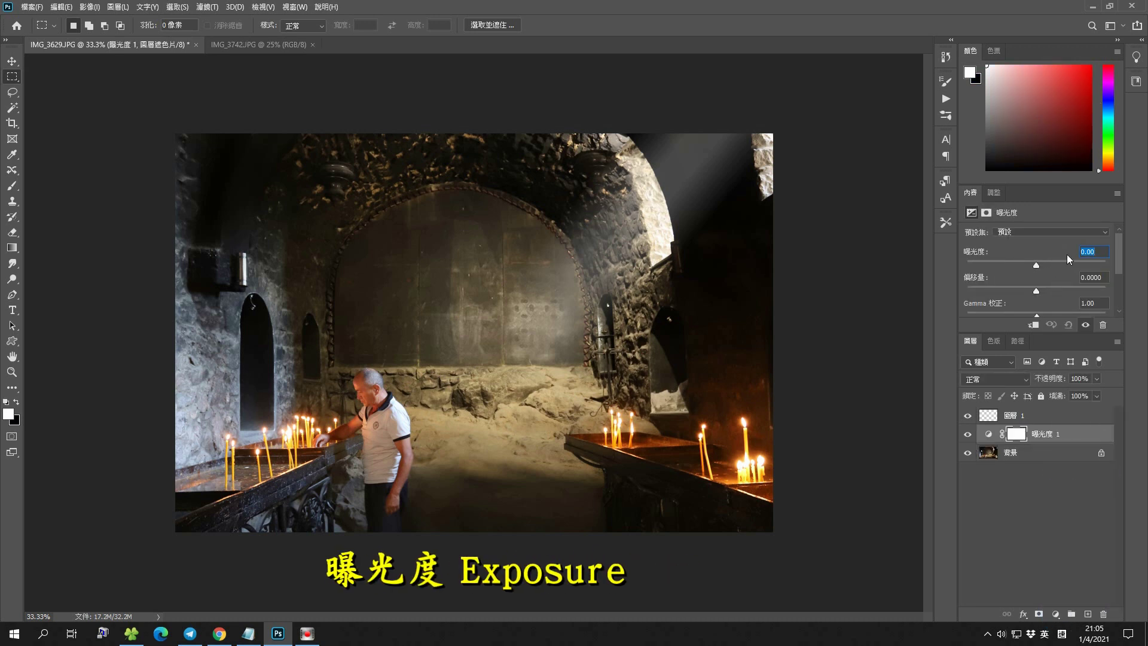
left_click_drag(1035, 266, 1026, 268)
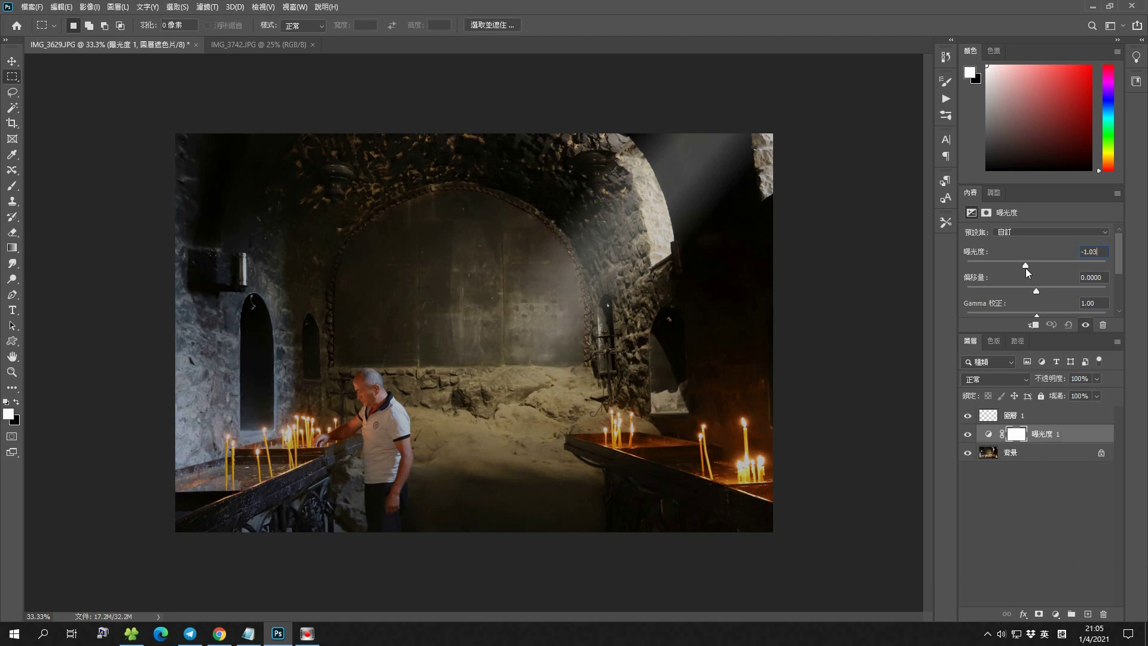
left_click_drag(1025, 268, 1026, 268)
Set Layer 1's blend mode to Hard Light in the Layers panel
left_click(1026, 416)
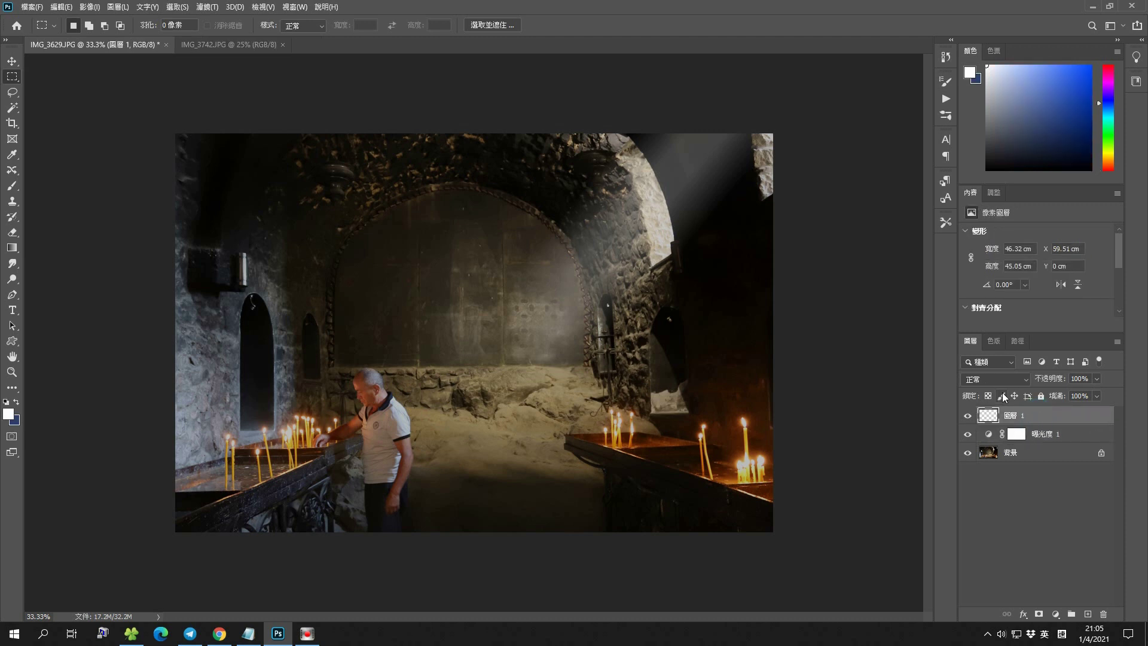
left_click(1027, 380)
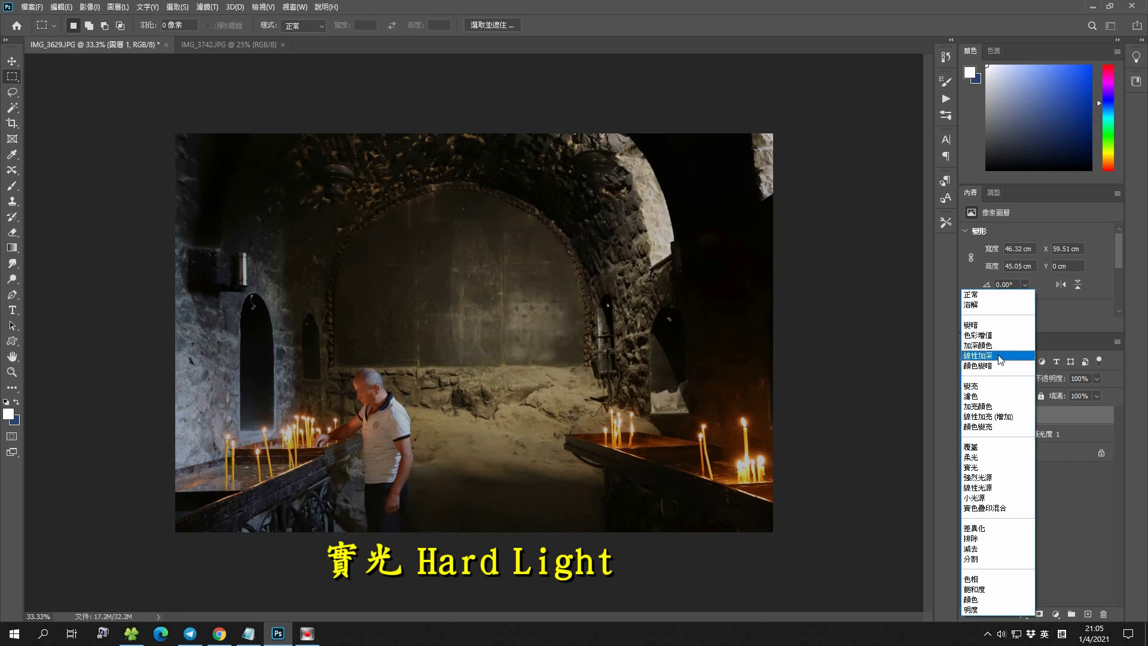
left_click(997, 467)
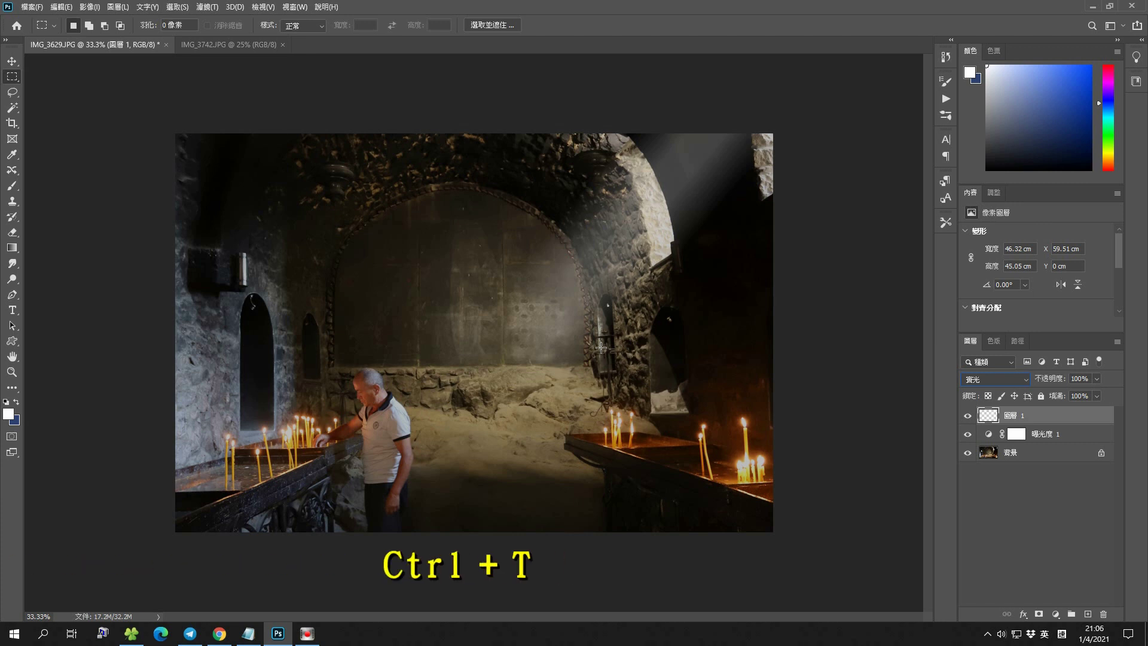
Free Transform the light layer, scaling and moving it over the right side of the arch
key("ctrl+t")
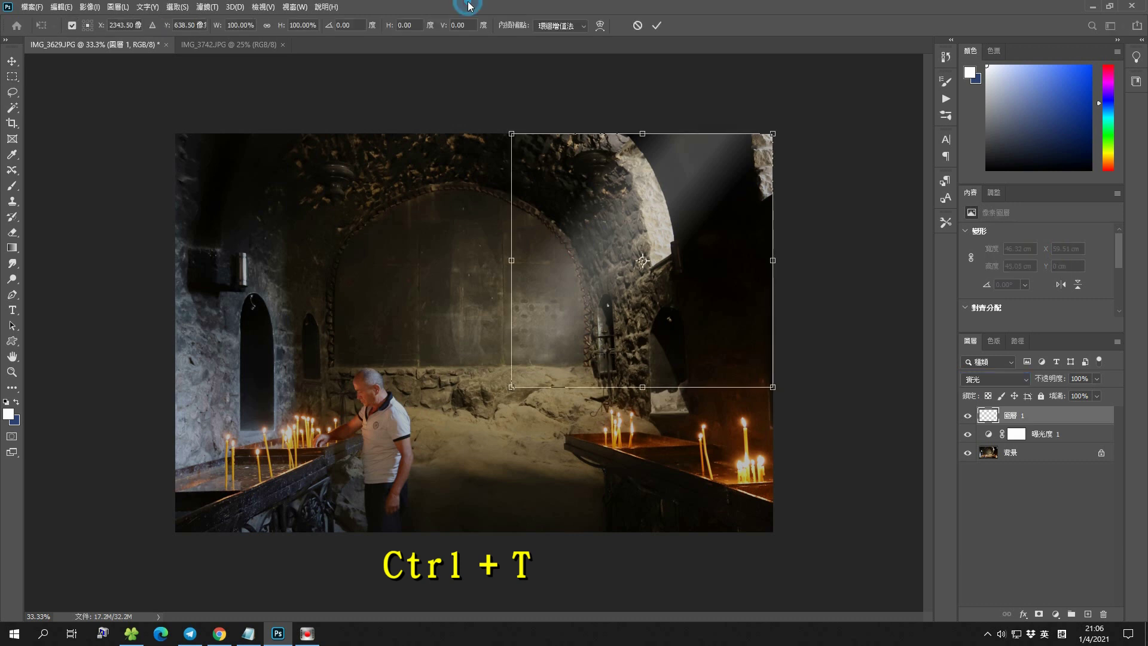
mouse_move(512, 388)
left_mouse_down()
mouse_move(484, 416)
mouse_move(450, 427)
mouse_move(462, 426)
left_mouse_up()
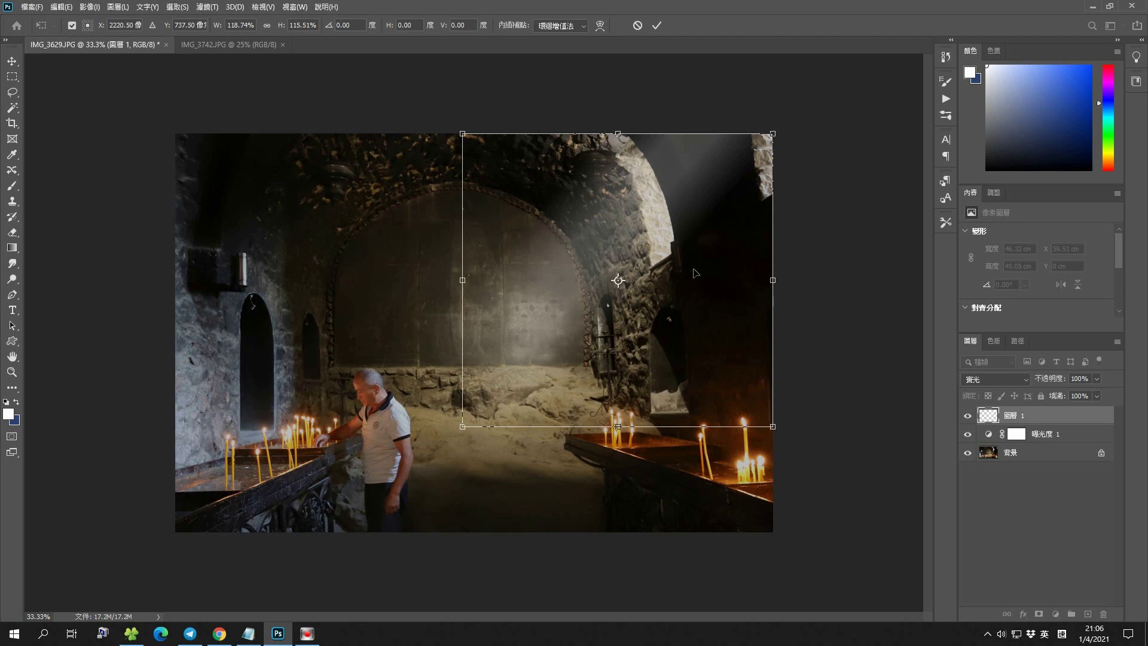
left_click_drag(653, 235, 636, 231)
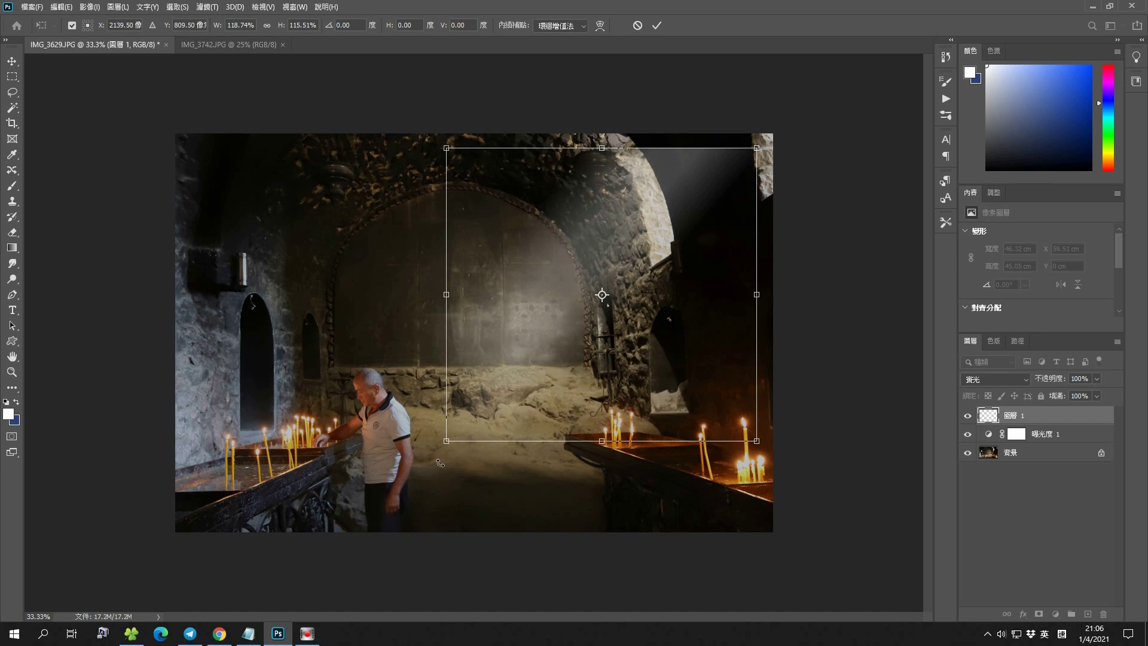
left_click_drag(446, 443, 373, 493)
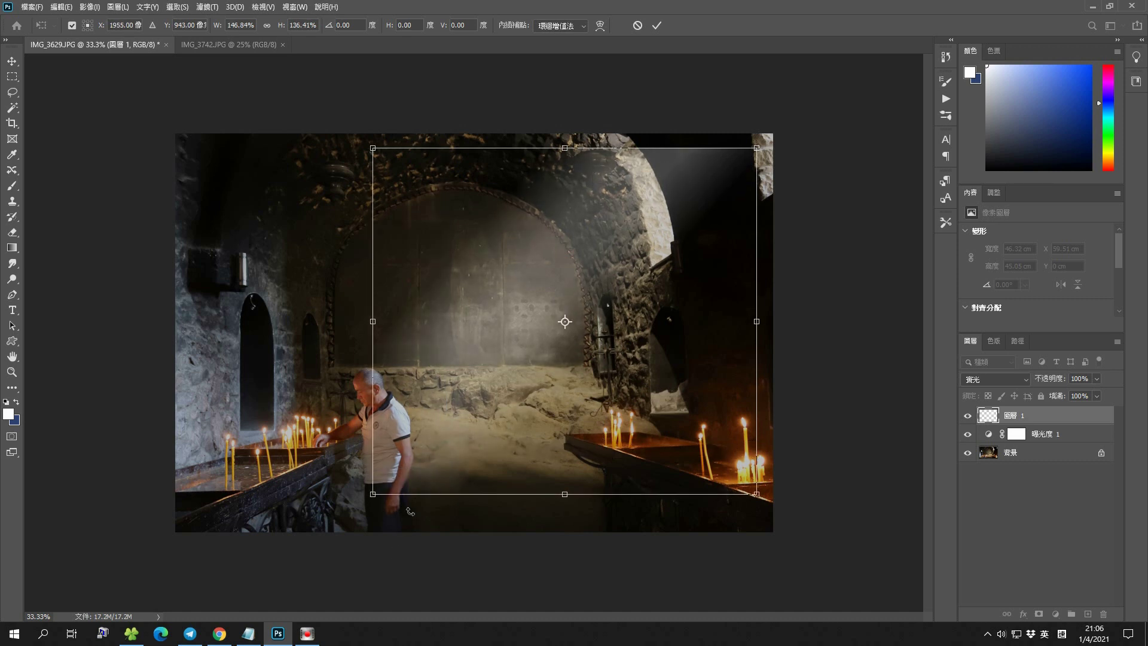
left_click_drag(373, 495, 448, 458)
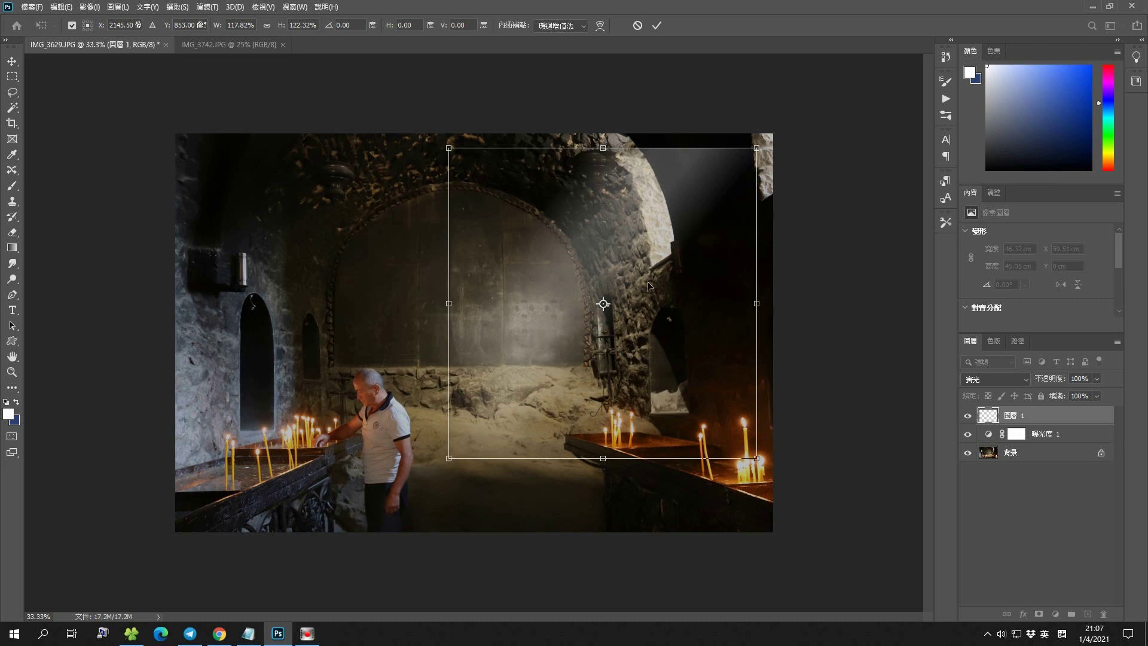
Skew the light overlay, dragging its corners into a beam angled toward the floor
right_click(599, 257)
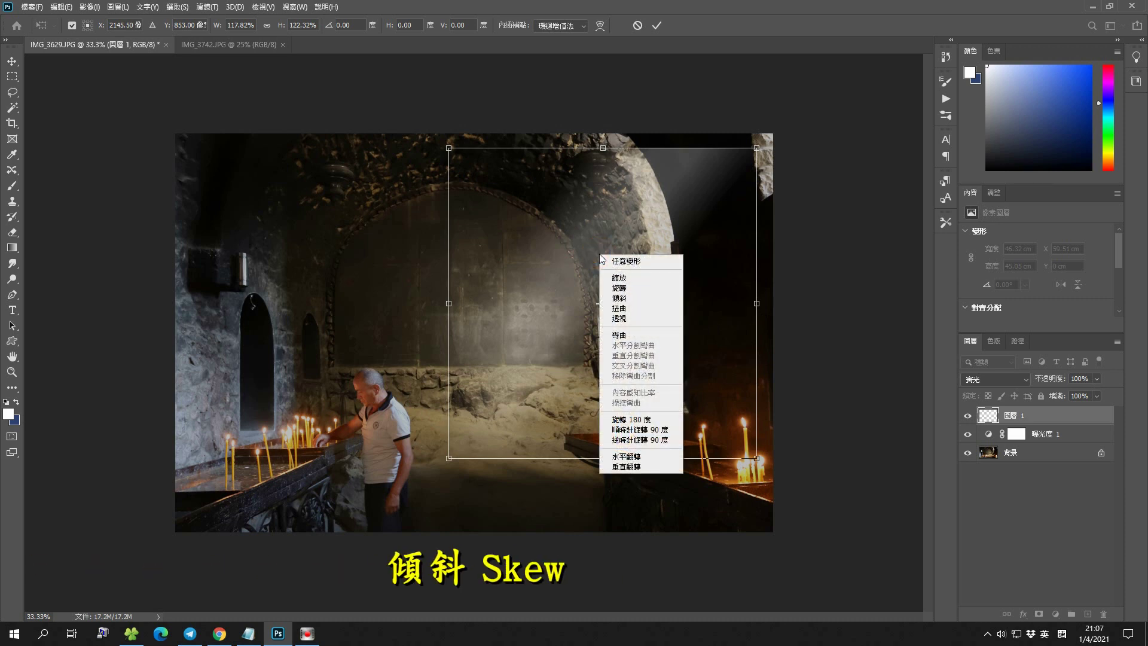
left_click(634, 298)
left_click_drag(449, 459, 460, 520)
left_click_drag(450, 148, 406, 166)
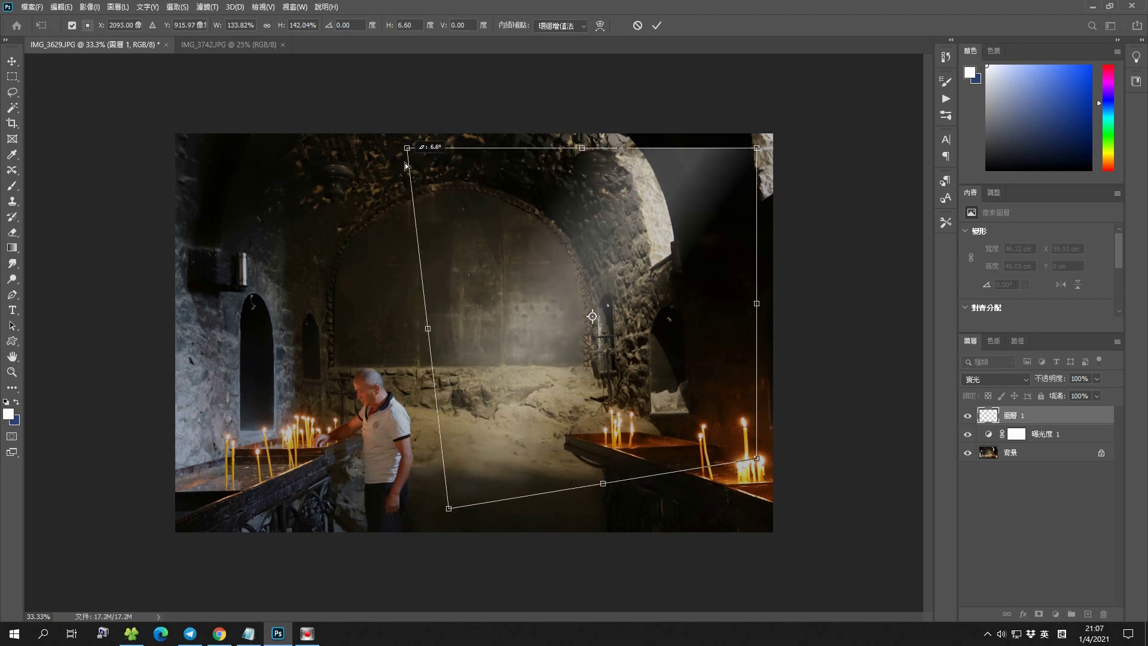
left_click_drag(450, 515, 379, 525)
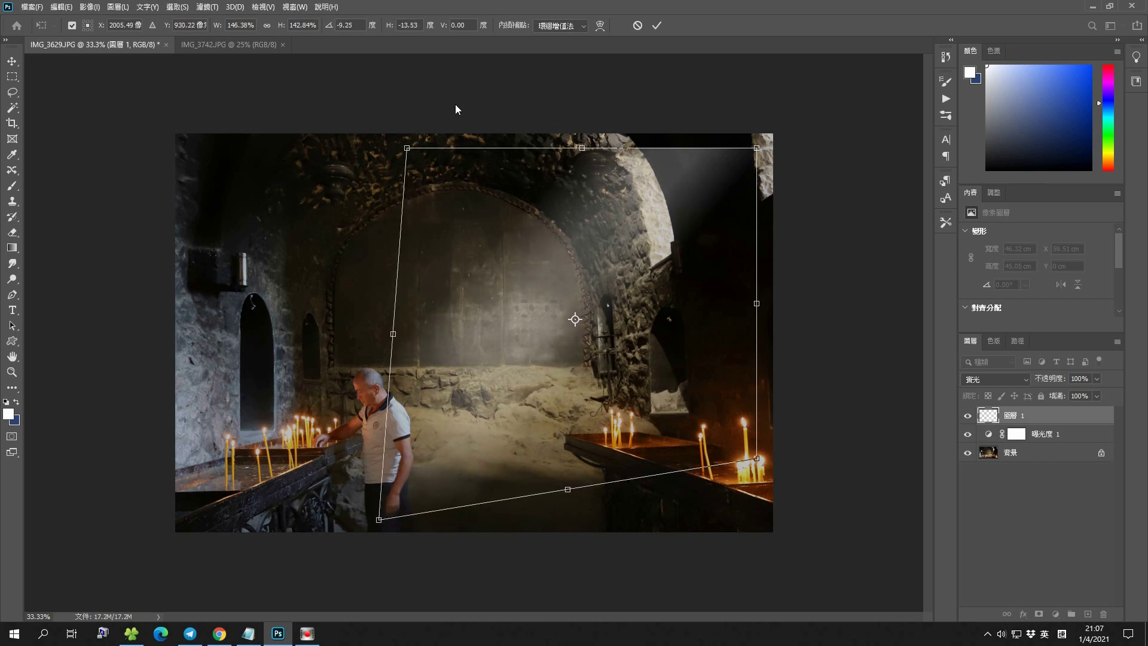
left_click_drag(407, 148, 406, 160)
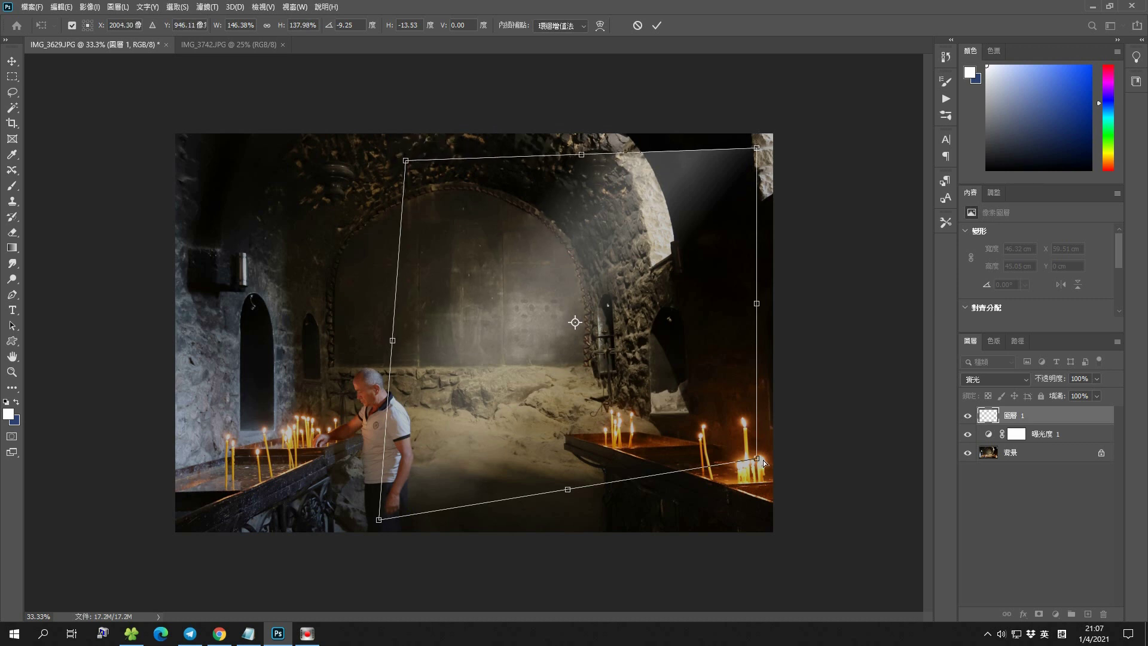
left_click_drag(757, 459, 747, 462)
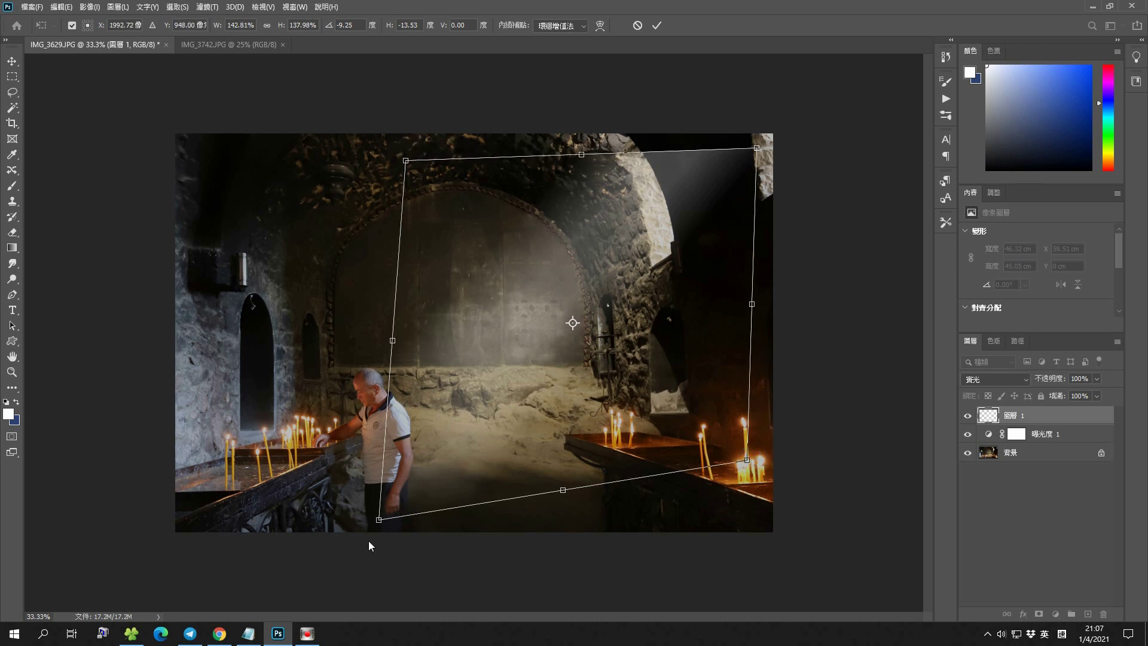
mouse_move(379, 520)
left_mouse_down()
mouse_move(385, 545)
mouse_move(386, 528)
left_mouse_up()
Fine-tune the beam's left corners and commit the skew transform
left_click(406, 162)
left_click_drag(407, 162, 407, 151)
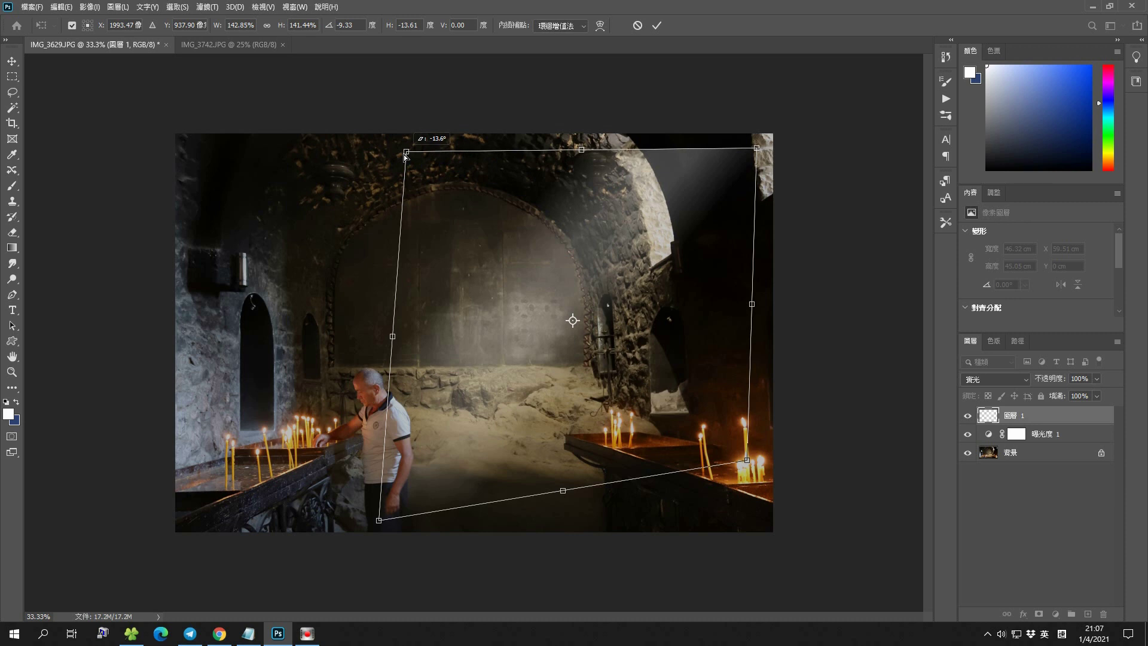
left_click_drag(379, 520, 378, 527)
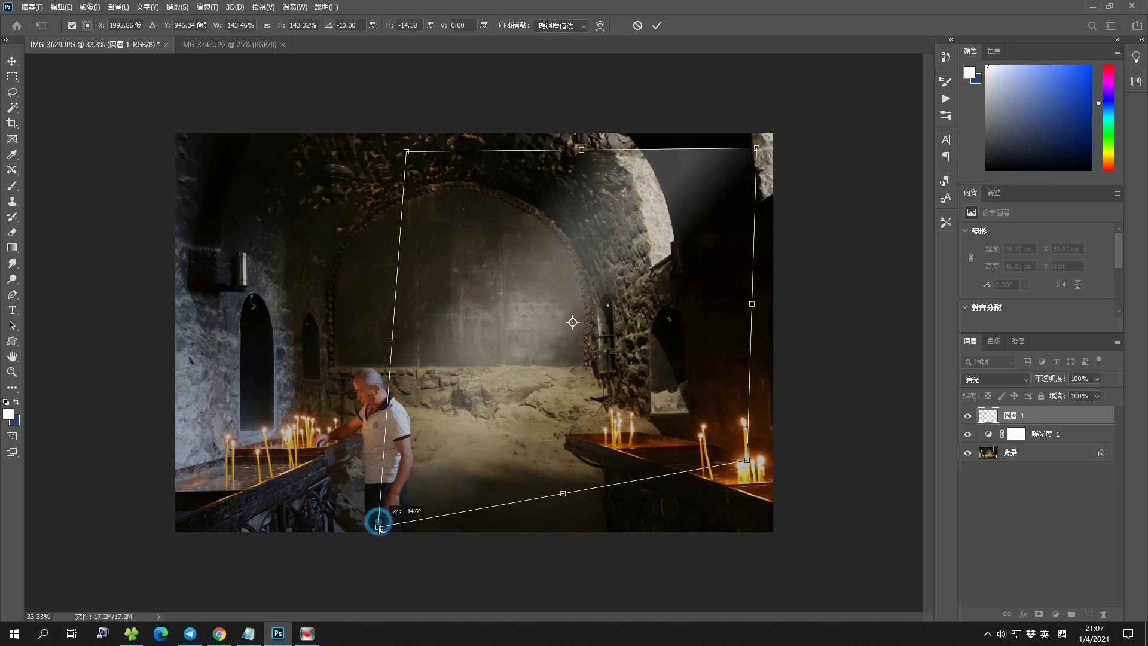
left_click_drag(406, 152, 398, 152)
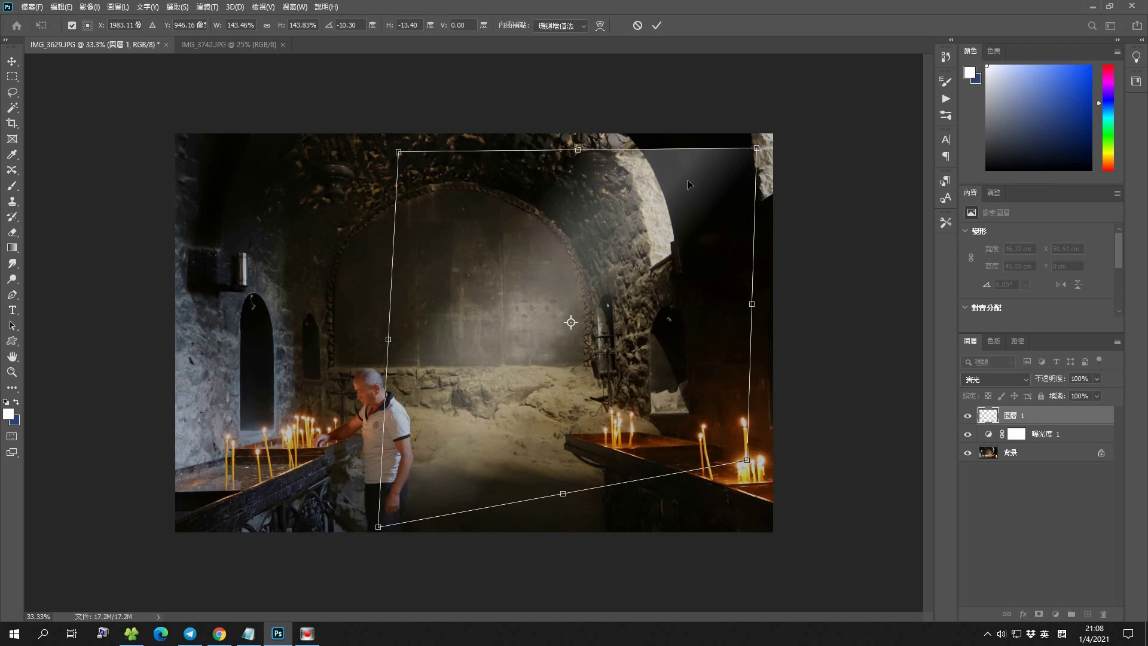
left_click(656, 25)
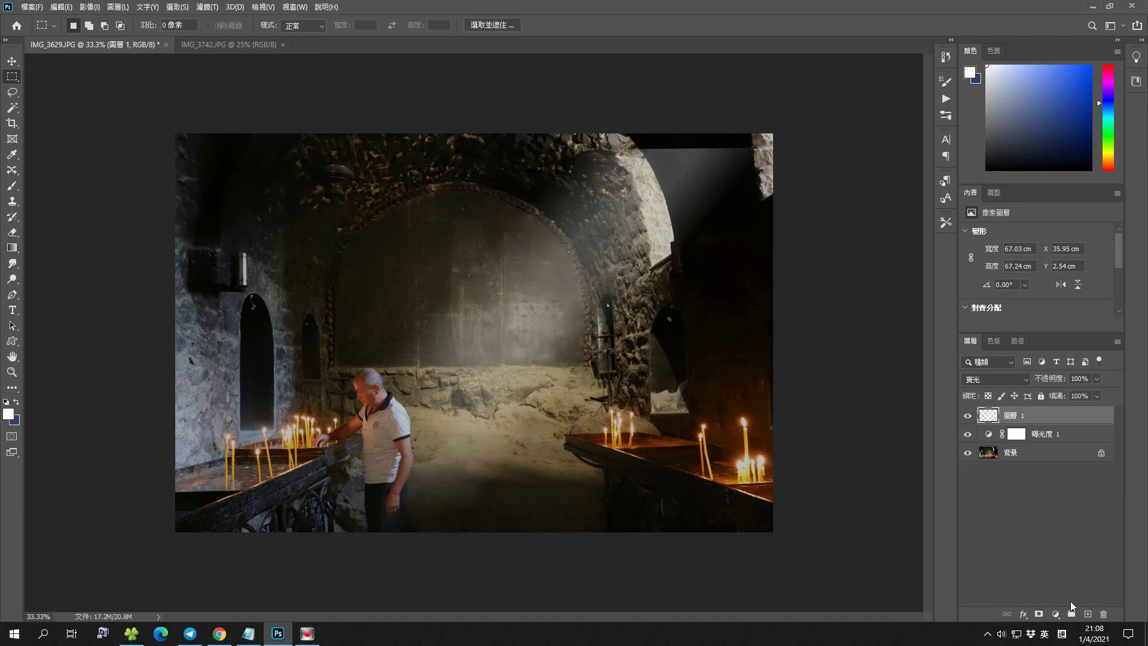
Add a layer mask to the beam layer and set the Brush to 300 px, 0% hardness
left_click(1039, 615)
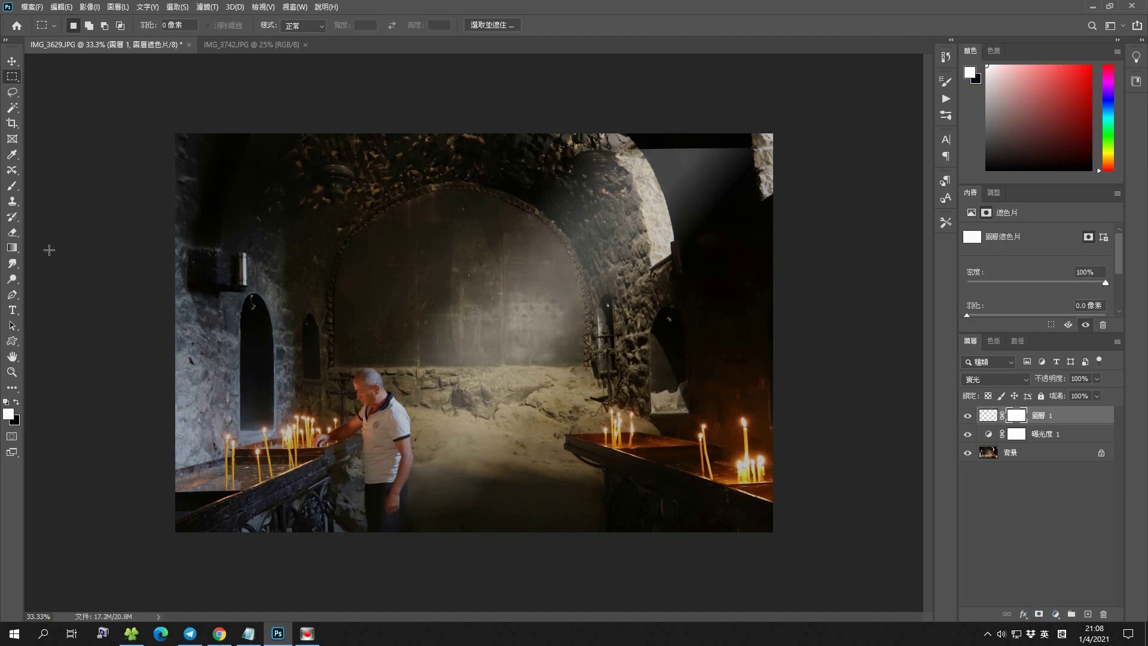
left_click(13, 189)
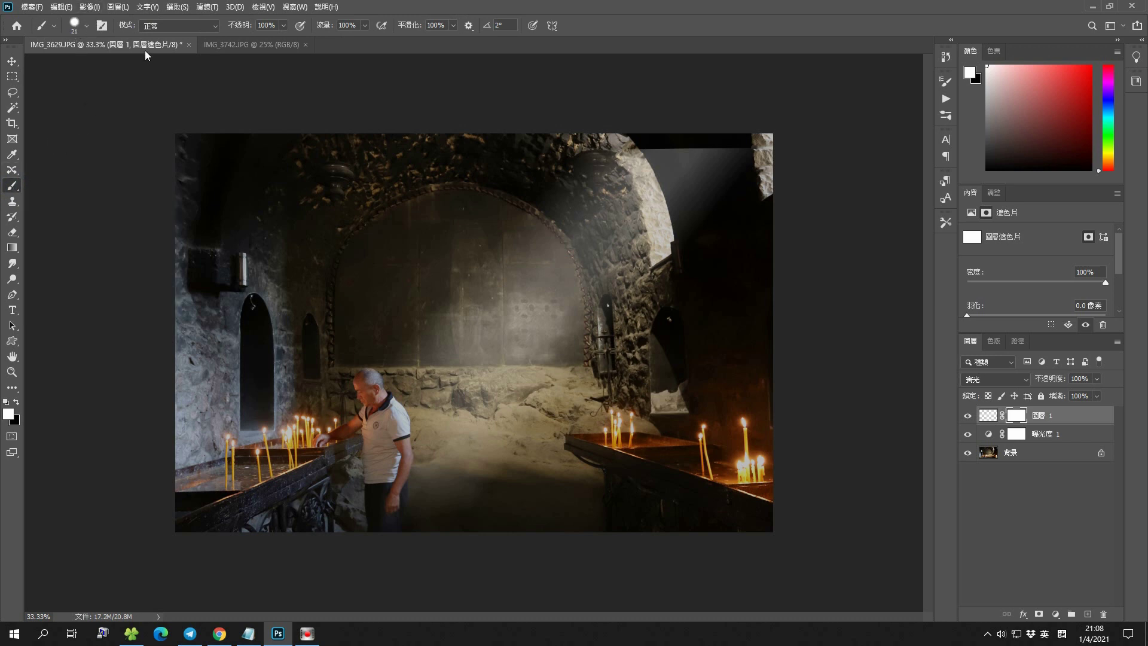
left_click(74, 25)
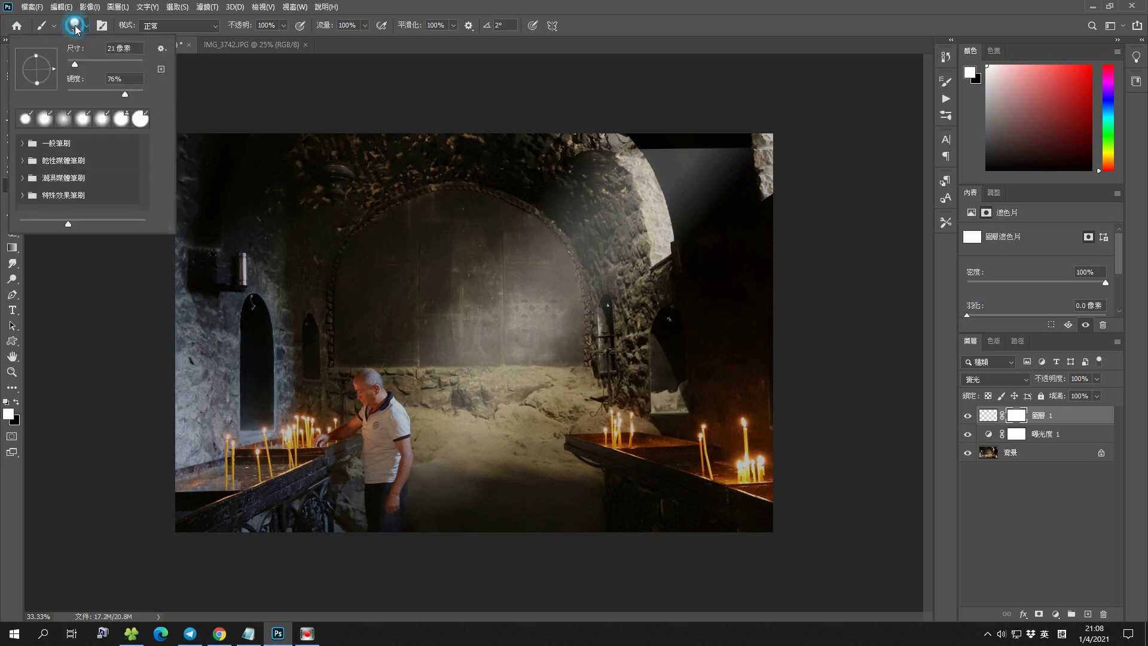
left_click(130, 48)
type("100")
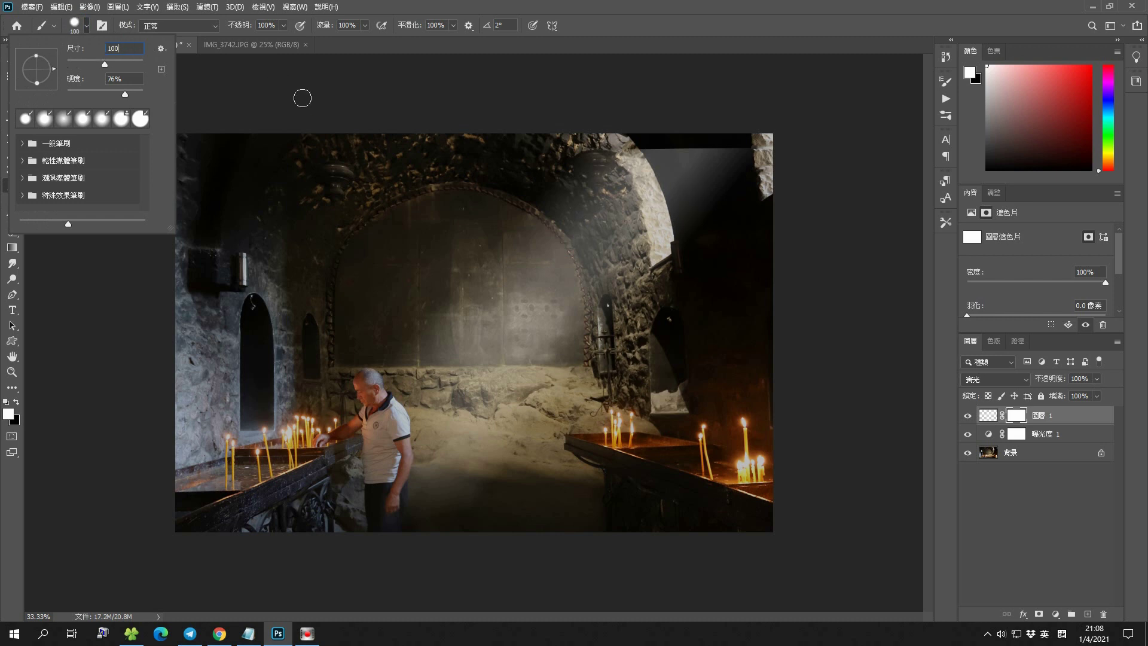
key("Return")
type("300")
left_click_drag(125, 94, 66, 93)
Paint black on the mask over the beam's top-right end, then reselect the beam layer's pixels
left_click(16, 402)
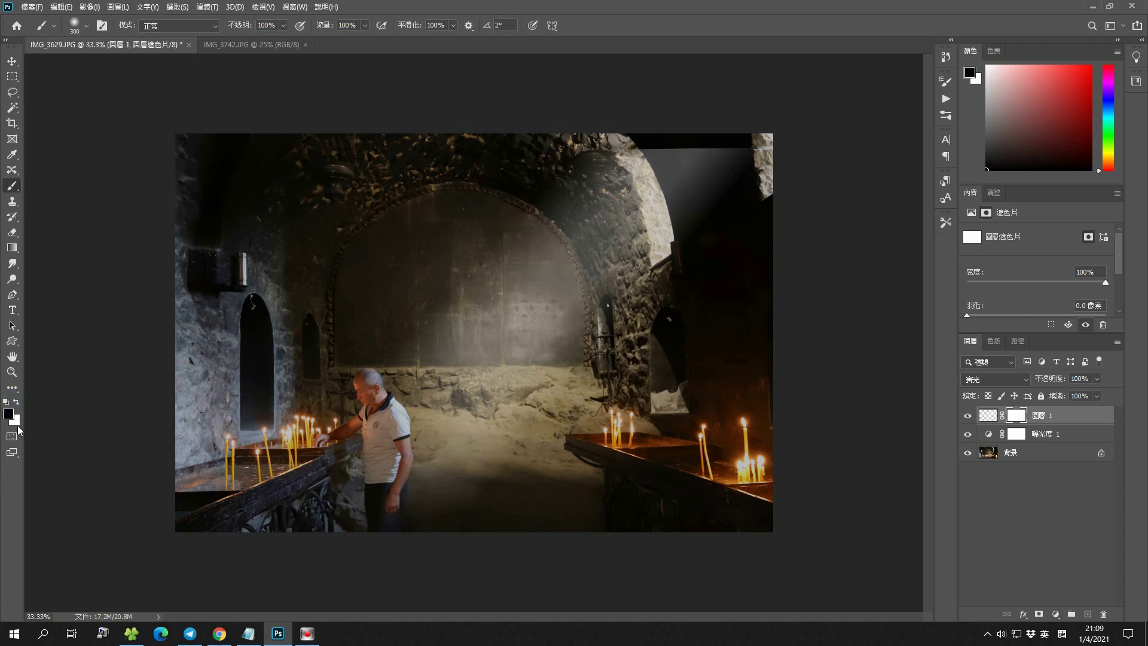
left_click(661, 134)
mouse_move(645, 118)
left_mouse_down()
mouse_move(688, 240)
mouse_move(639, 103)
left_mouse_up()
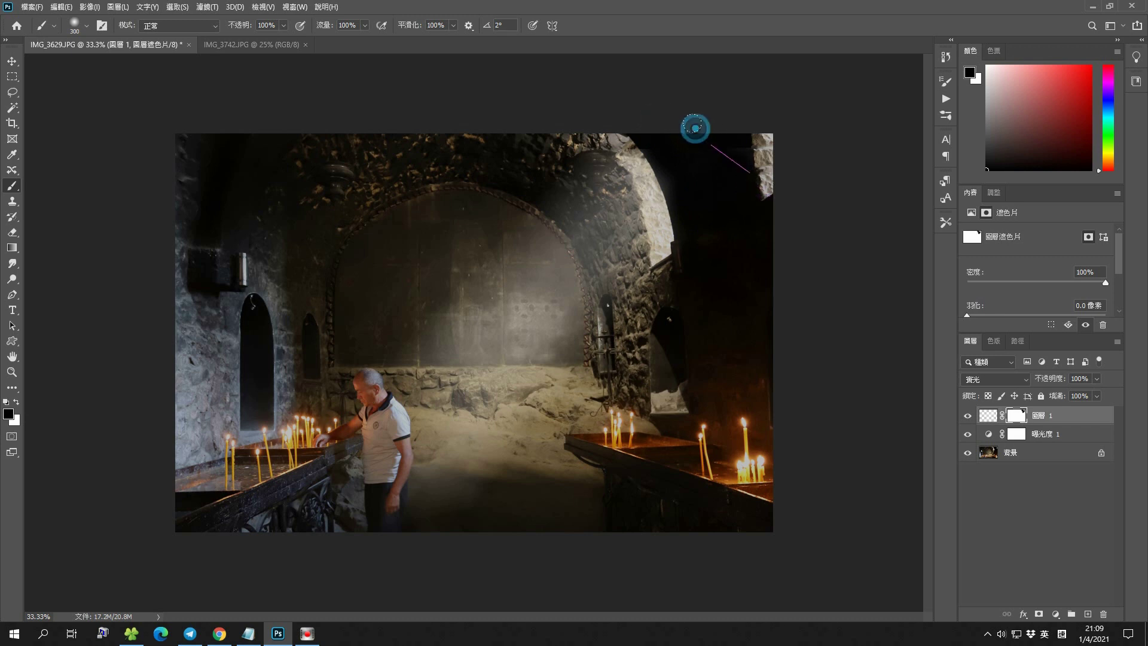
left_click(741, 158)
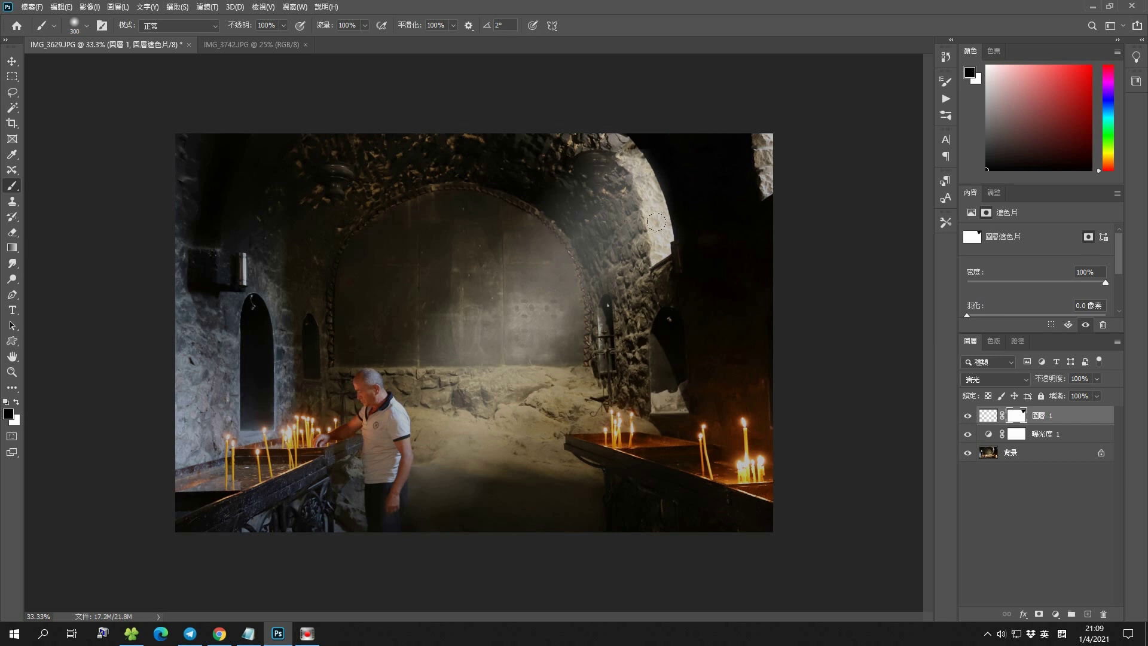
left_click(987, 418)
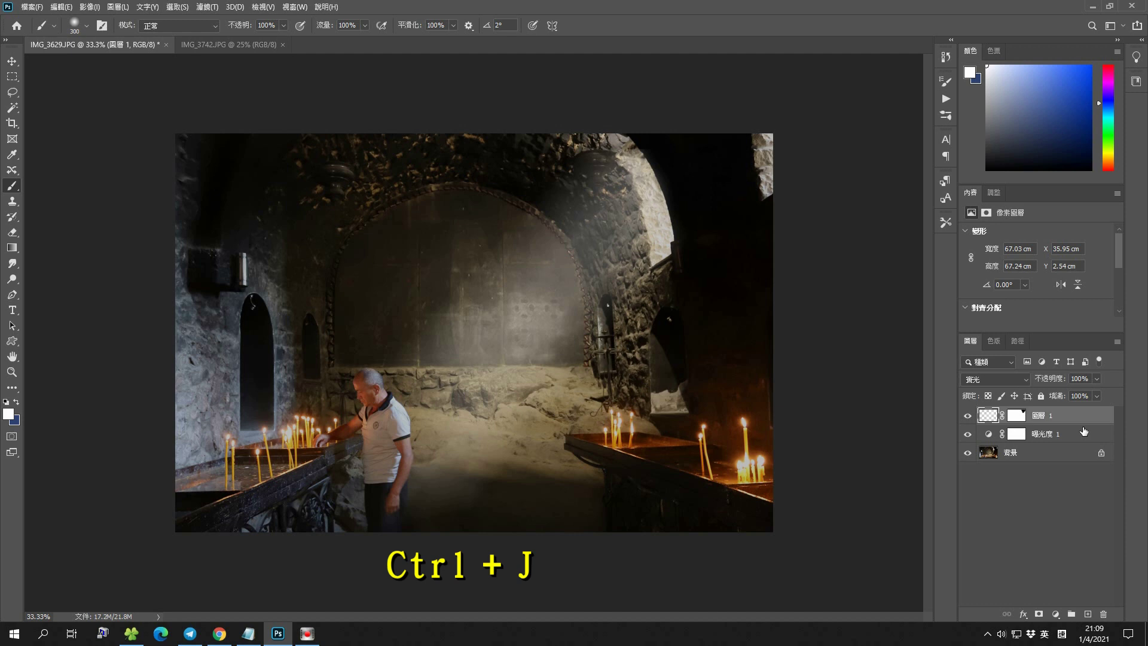
Duplicate Layer 1 with Ctrl+J and lower the copy's opacity to 33%
key("ctrl+j")
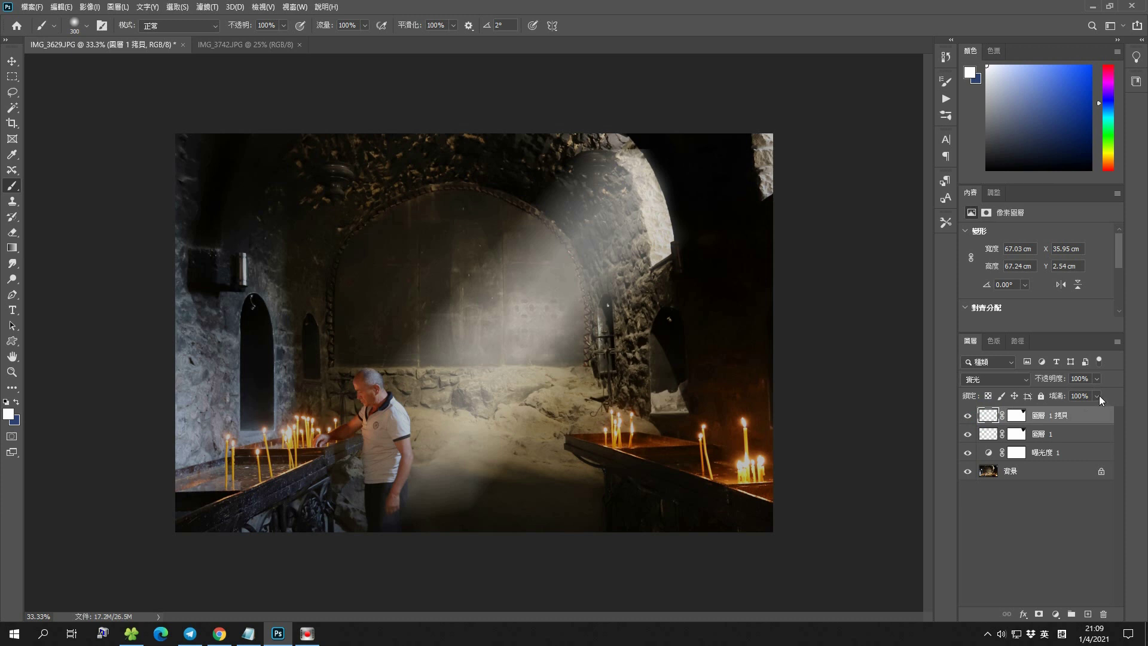
left_click_drag(1097, 382, 1057, 394)
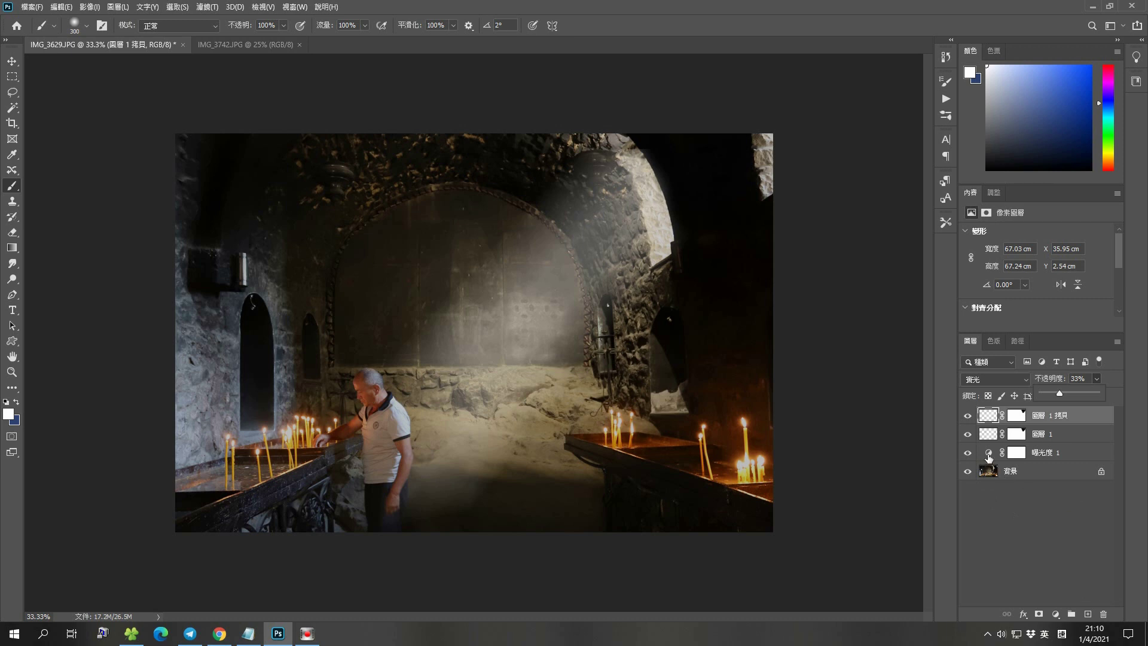
Lower the 曝光度 1 exposure adjustment to about -2.07 to darken the chapel further
left_click(990, 454)
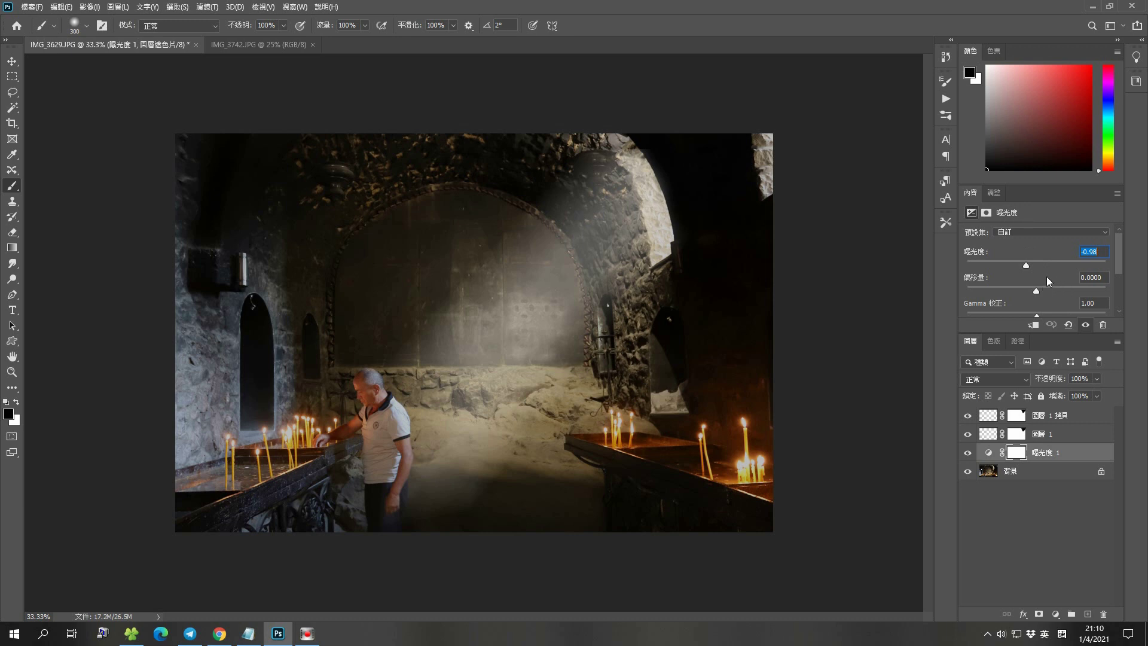
left_click_drag(1028, 263, 1017, 267)
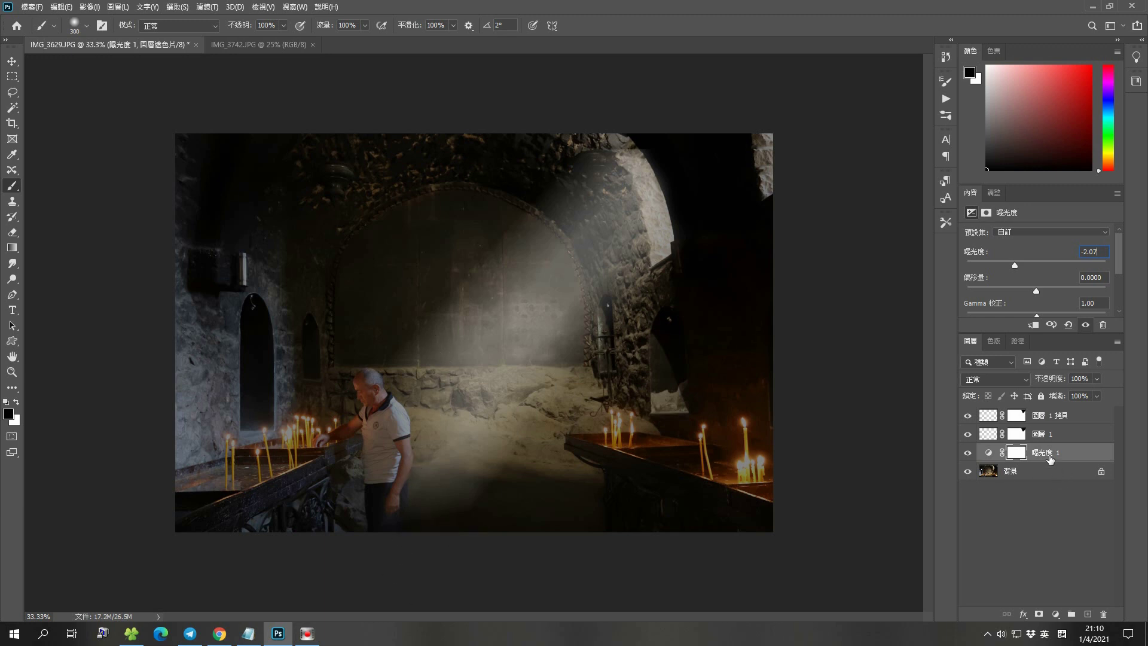
left_click(987, 415)
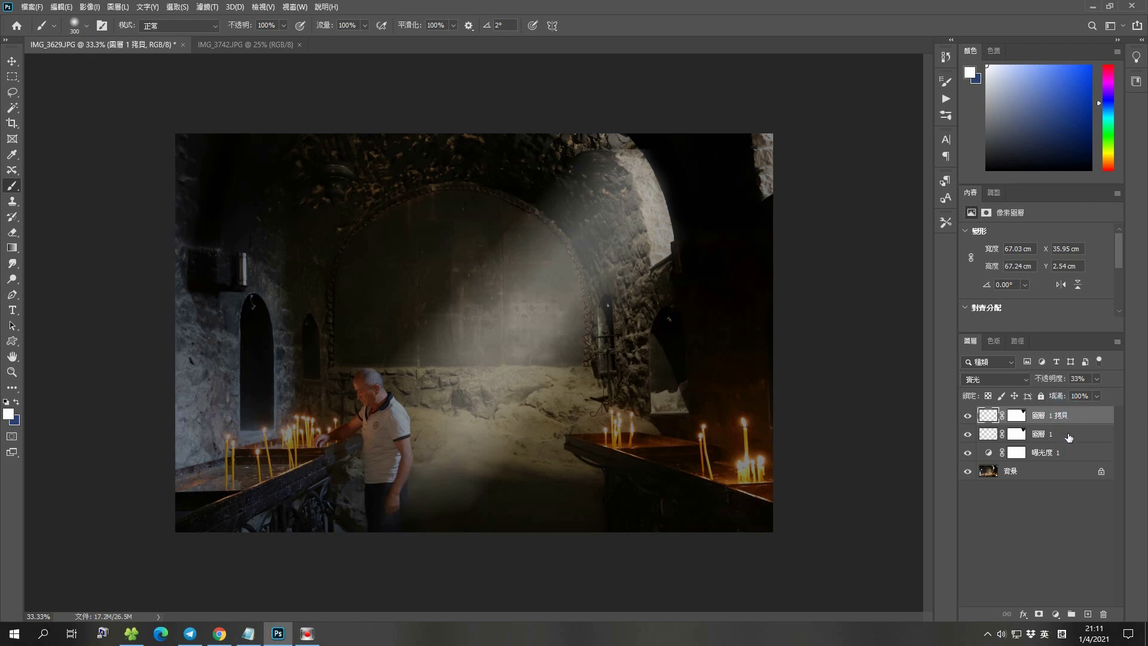
Skew both selected beam layers into angled diagonal light beams and commit the transform
left_click(1068, 436, "shift")
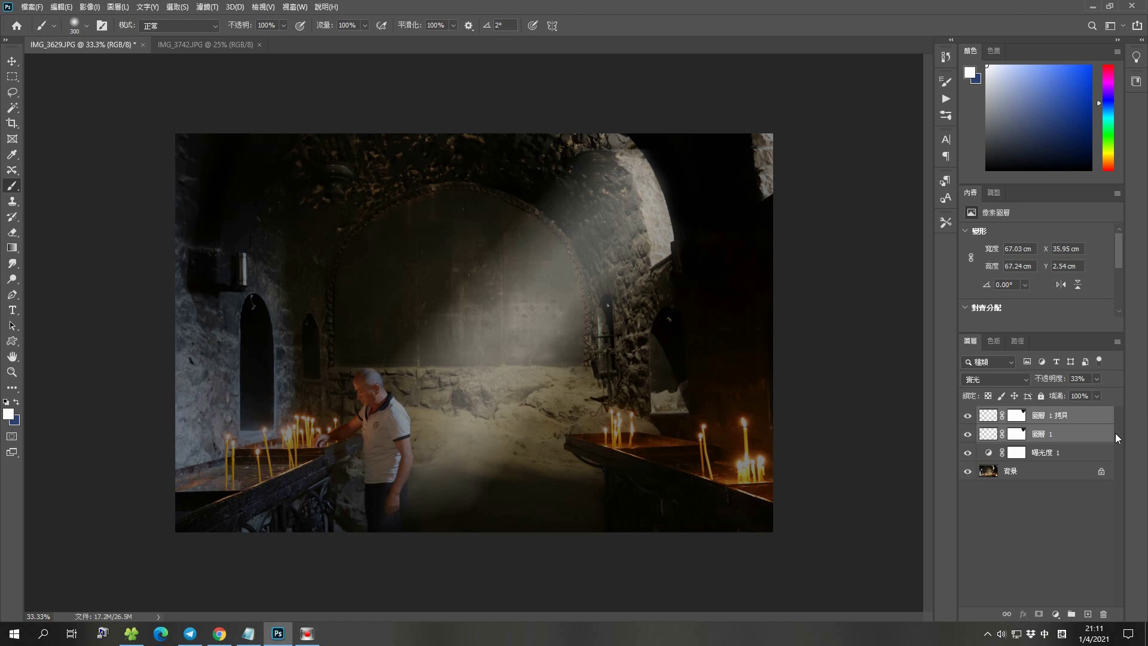
key("ctrl+t")
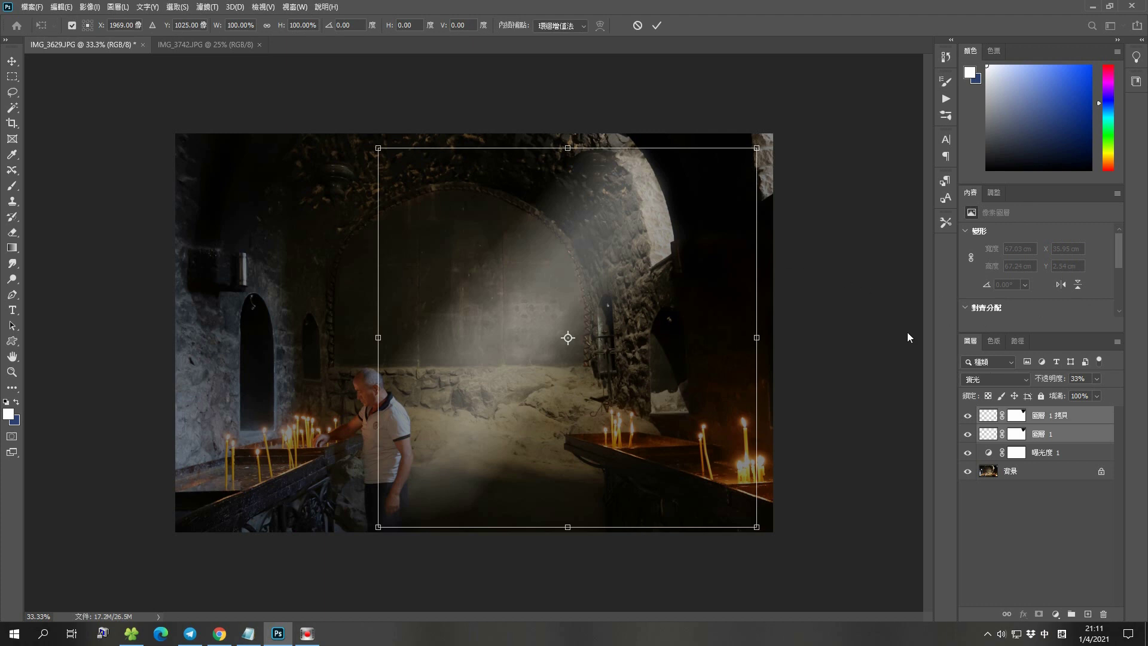
right_click(528, 240)
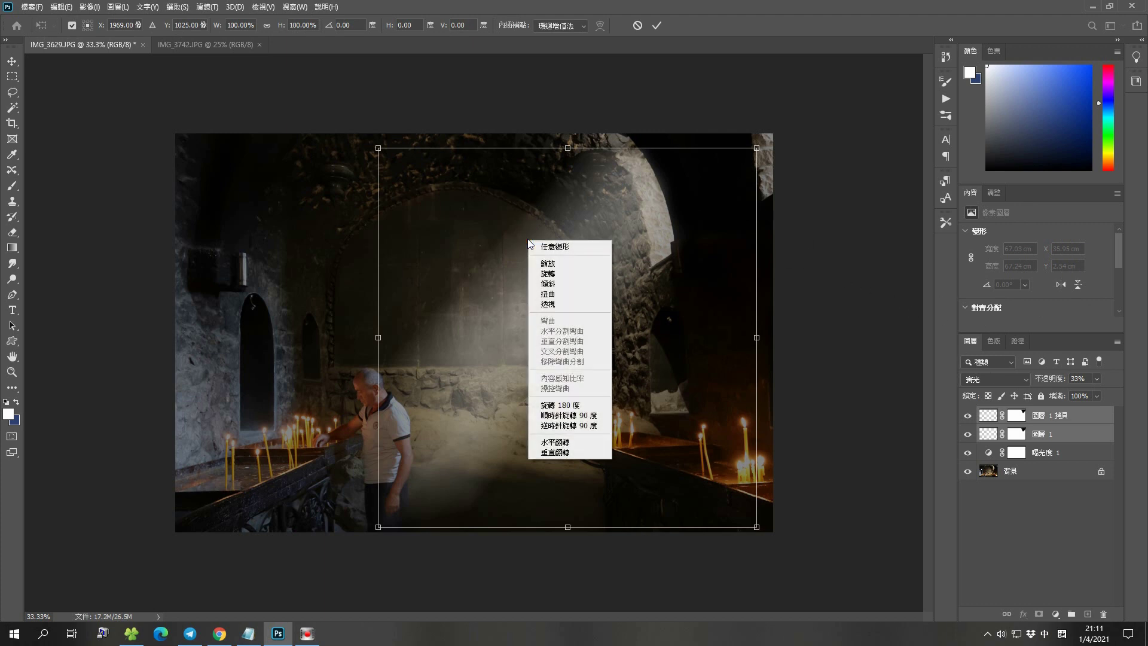
left_click(559, 284)
left_click_drag(378, 149, 378, 165)
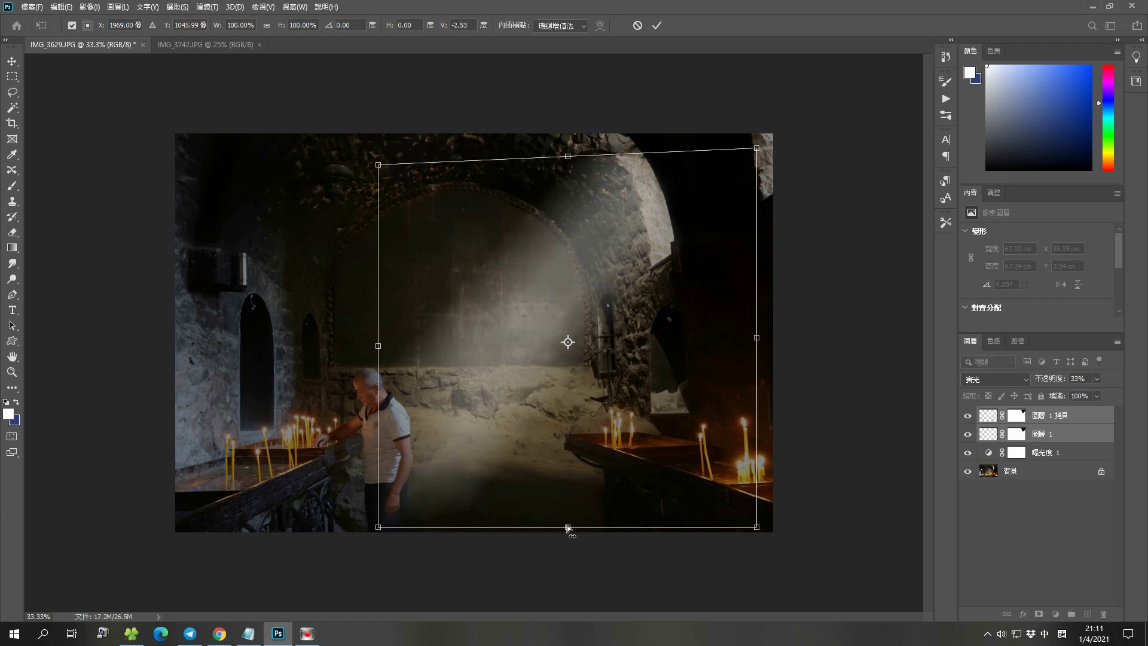
left_click_drag(568, 527, 565, 537)
left_click_drag(377, 527, 377, 561)
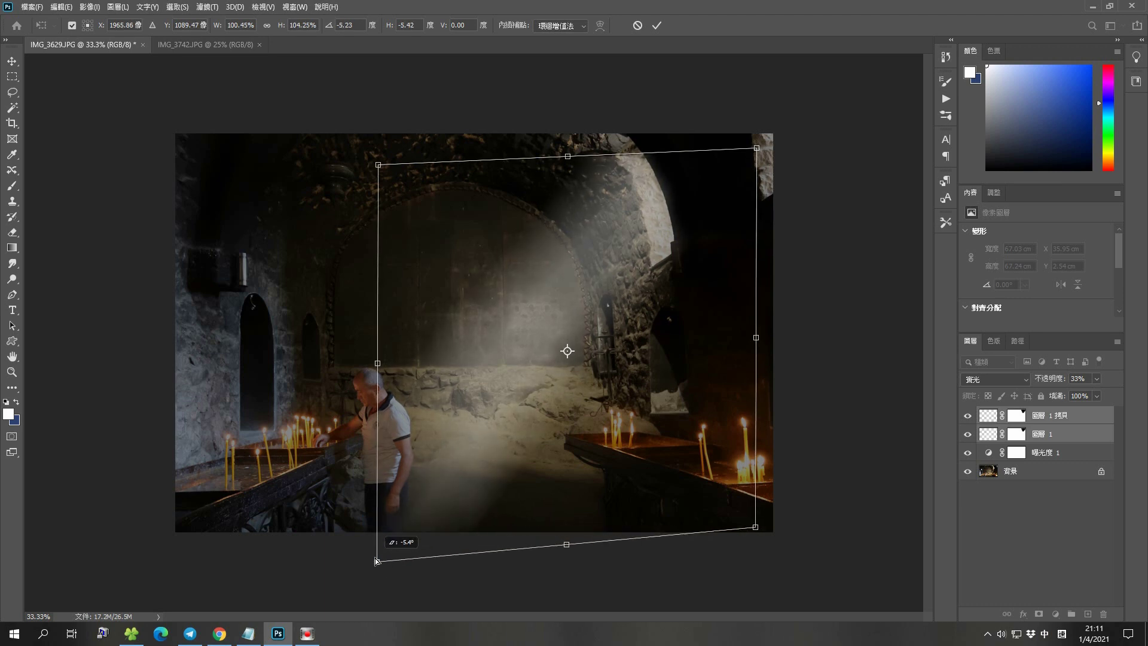
left_click_drag(378, 165, 376, 146)
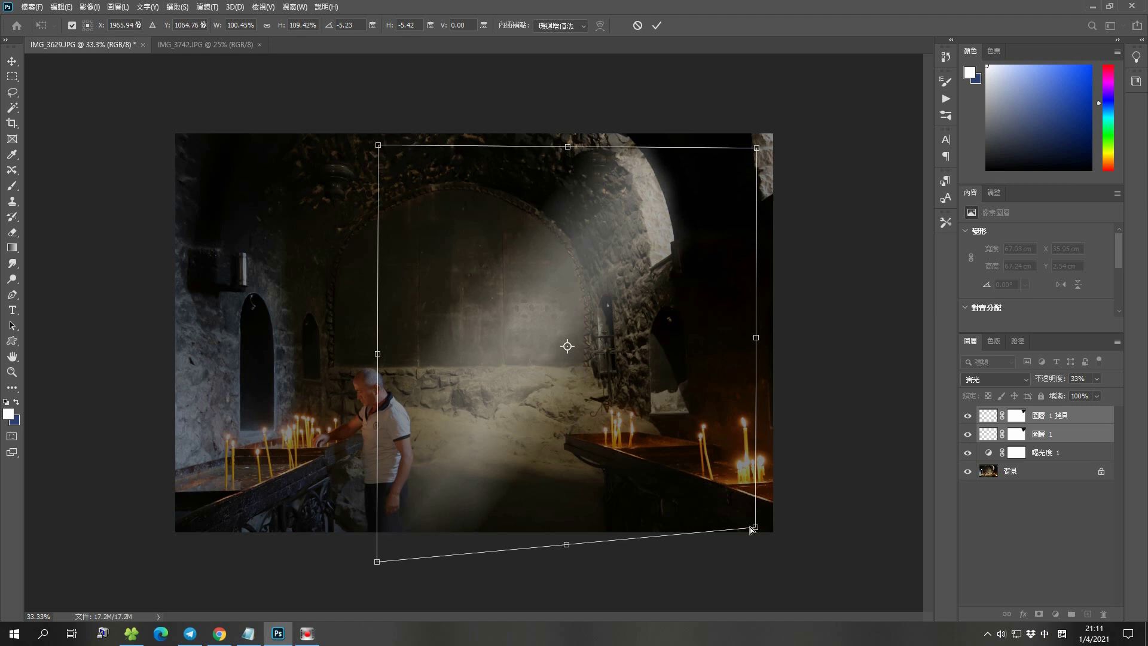
left_click_drag(752, 530, 752, 507)
left_click_drag(632, 232, 623, 232)
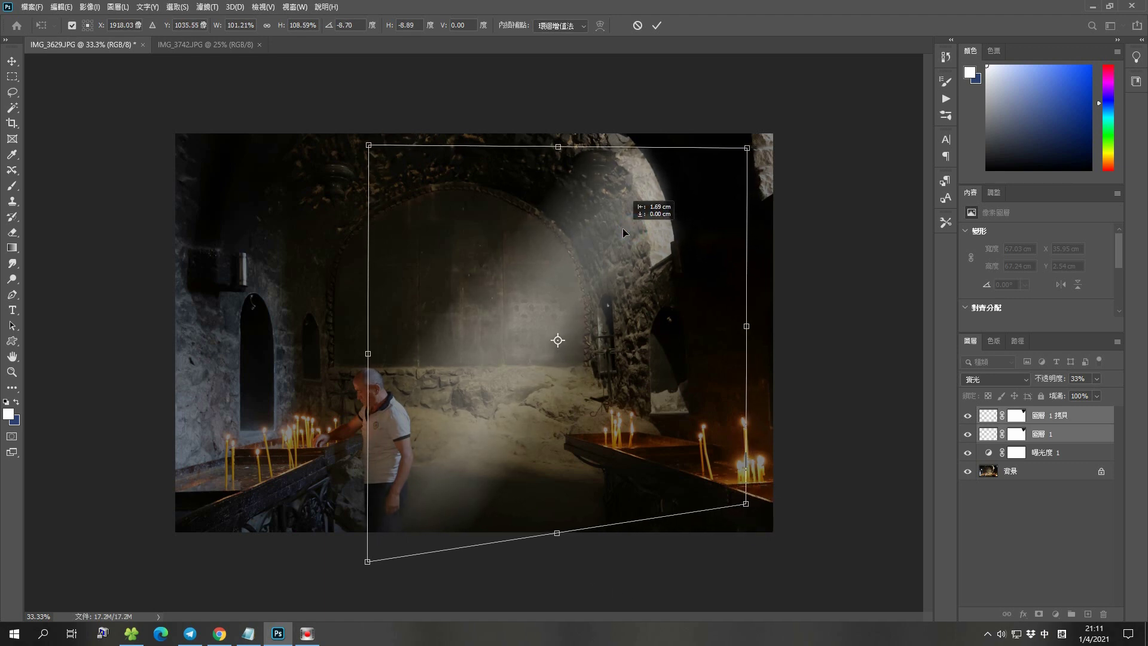
left_click(656, 26)
key("b")
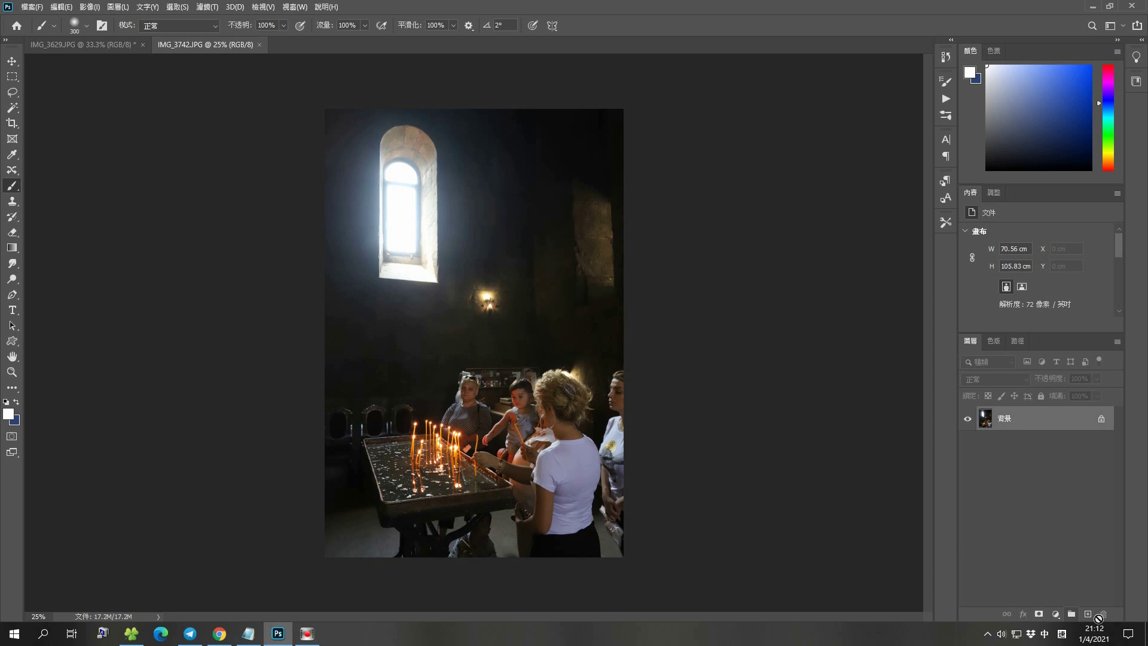
Add a new Layer 1 with a white-filled rectangle over the arched window's glass, then deselect
left_click(1088, 614)
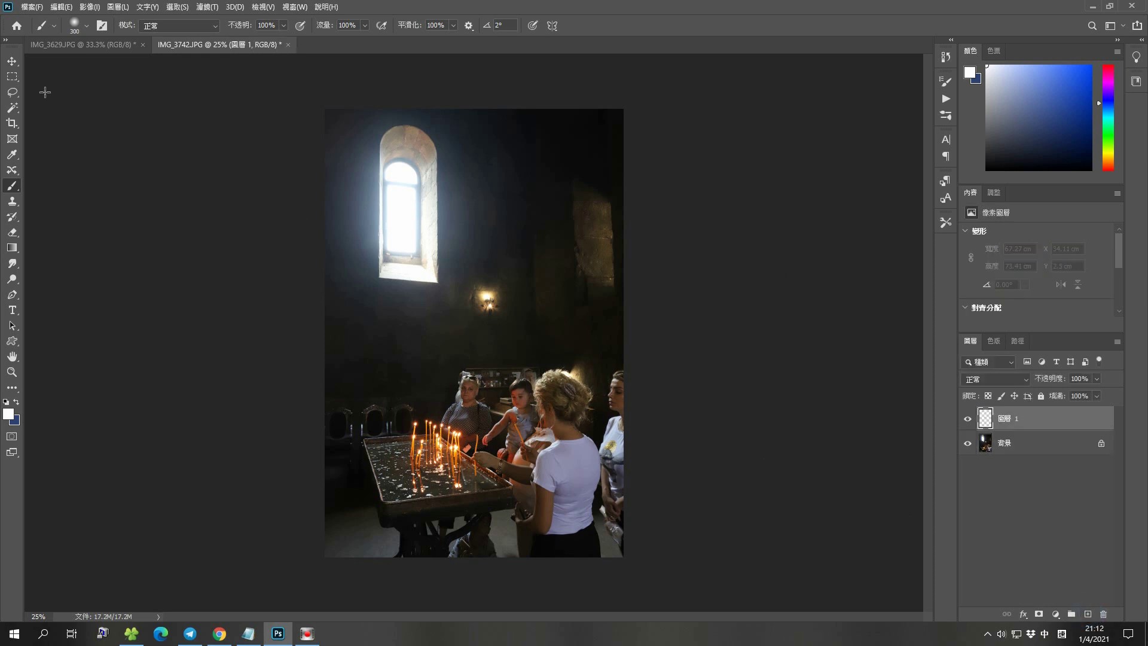
left_click(12, 76)
left_click_drag(382, 155, 426, 271)
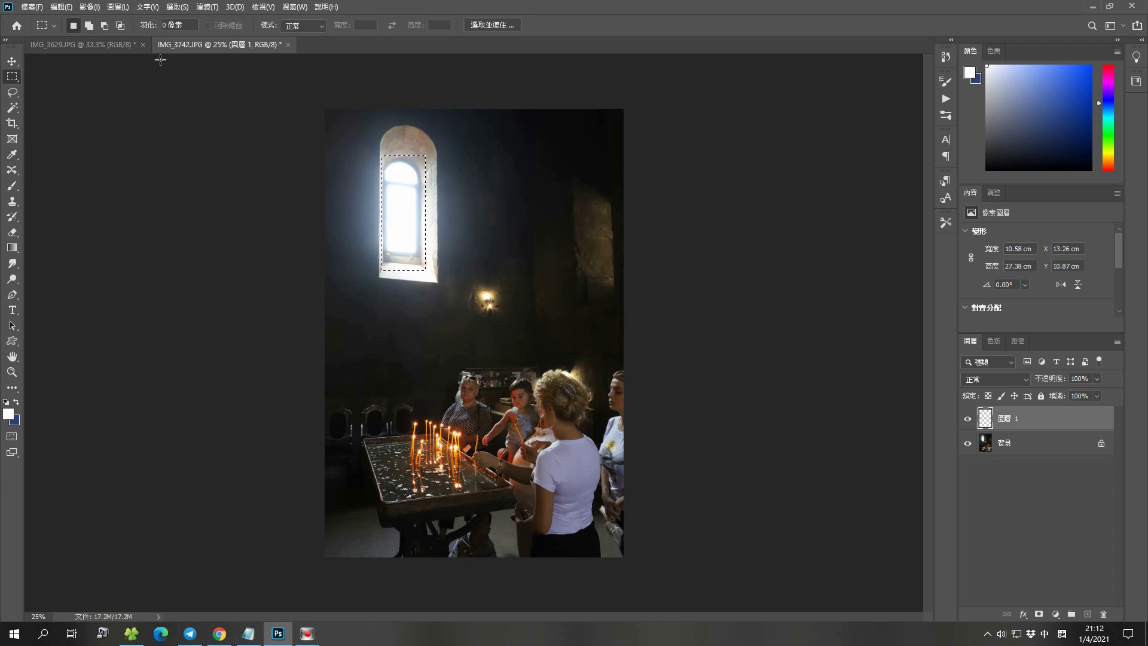
left_click(61, 7)
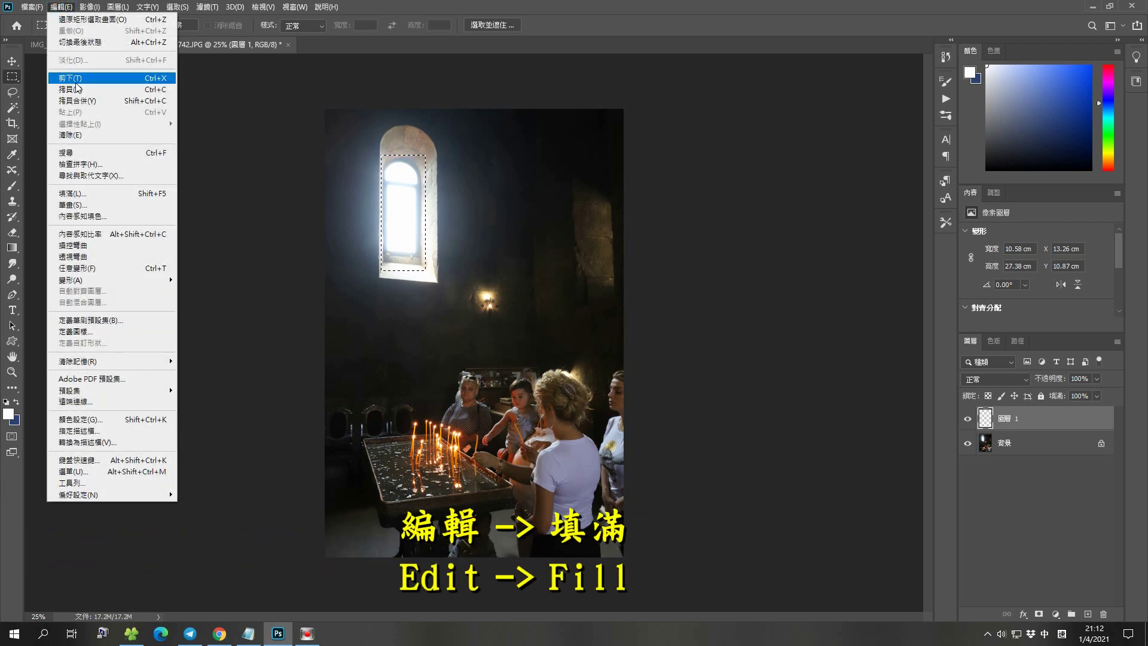
left_click(93, 194)
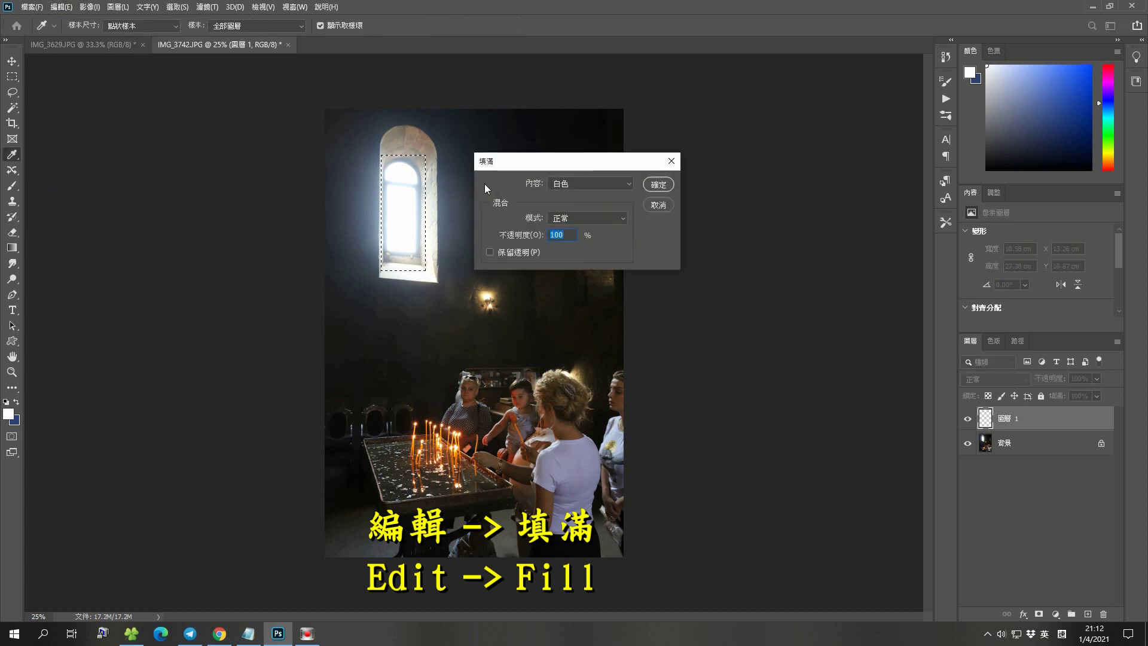
left_click(658, 185)
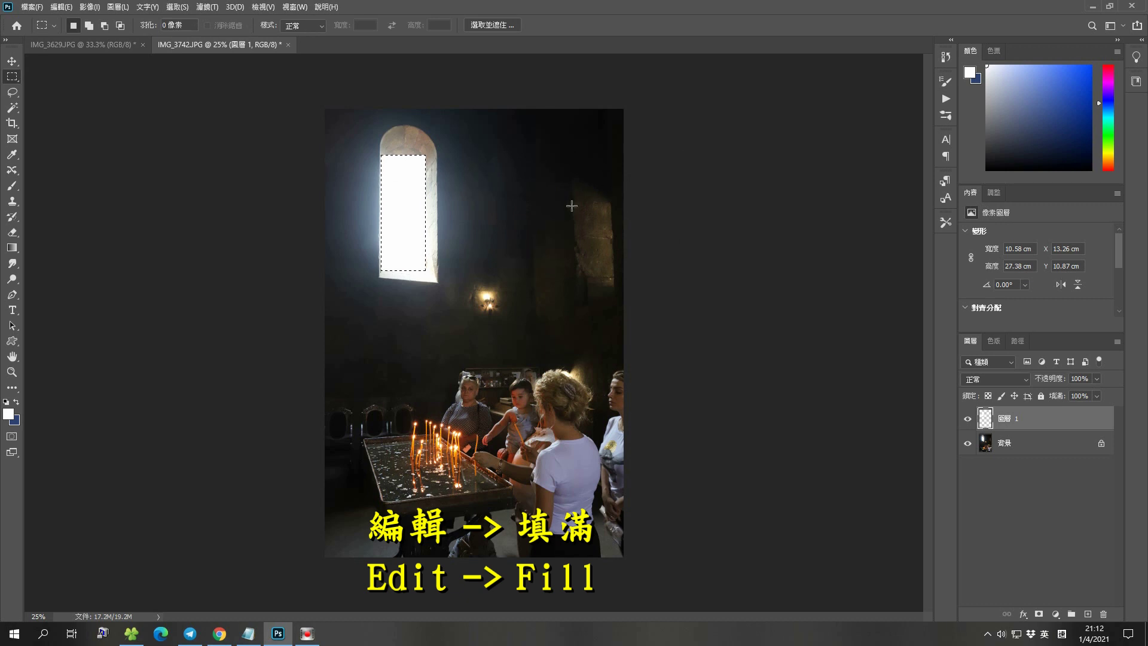
left_click(153, 168)
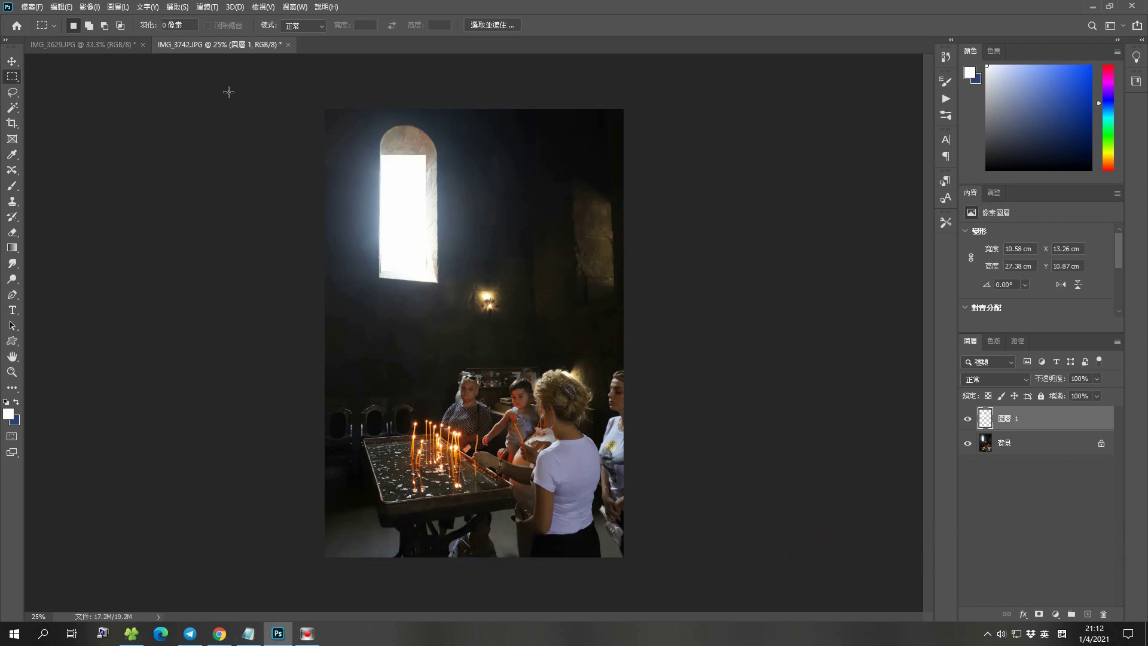
Apply Motion Blur at angle -68, distance 1664, to Layer 1's white window rectangle
left_click(207, 7)
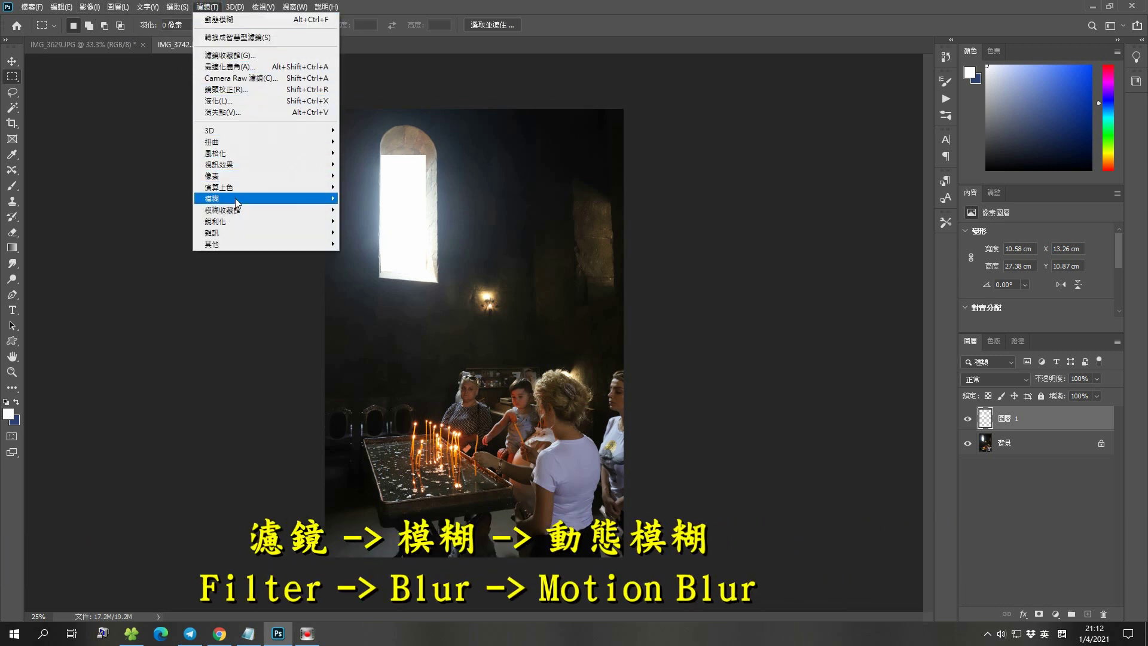
mouse_move(266, 198)
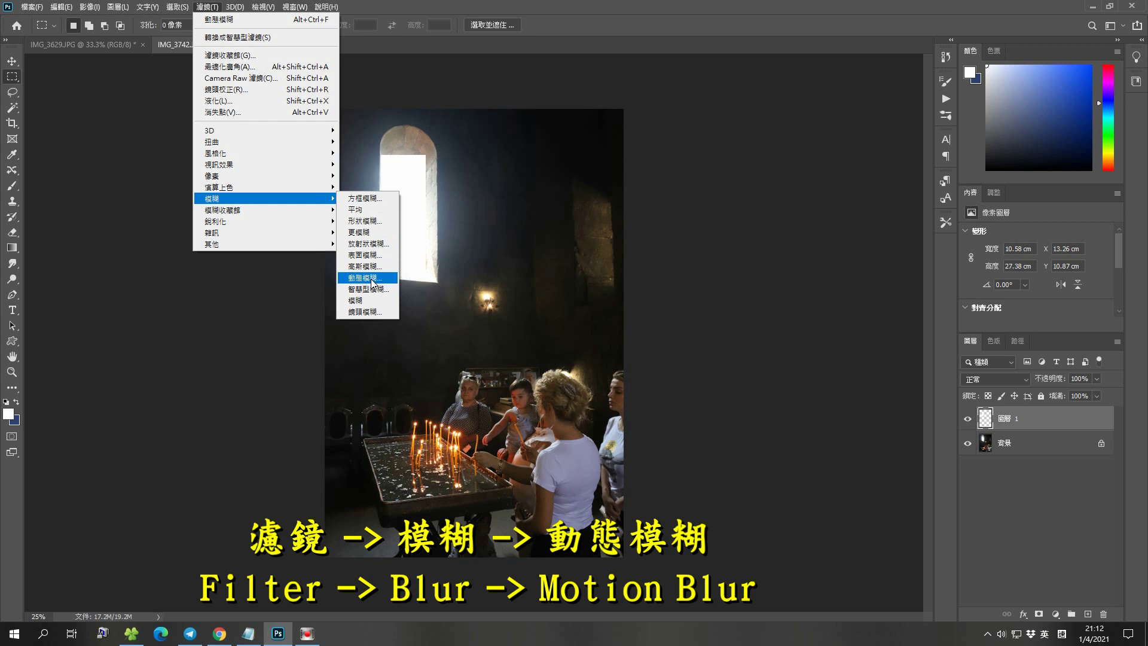
left_click(365, 277)
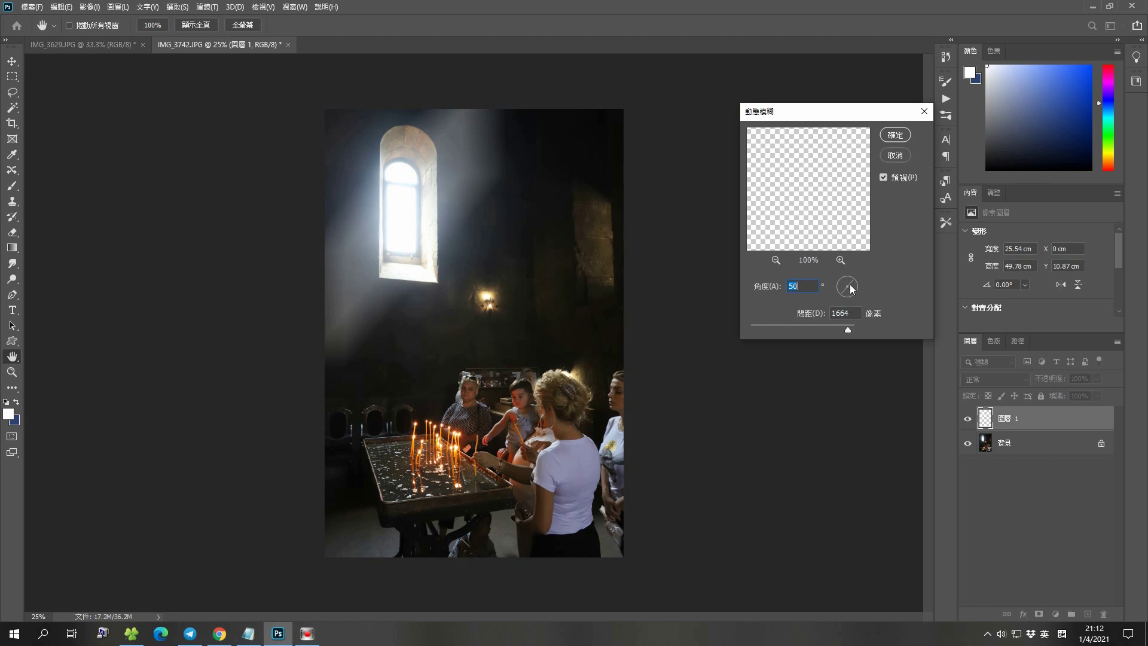
left_click_drag(855, 287, 843, 283)
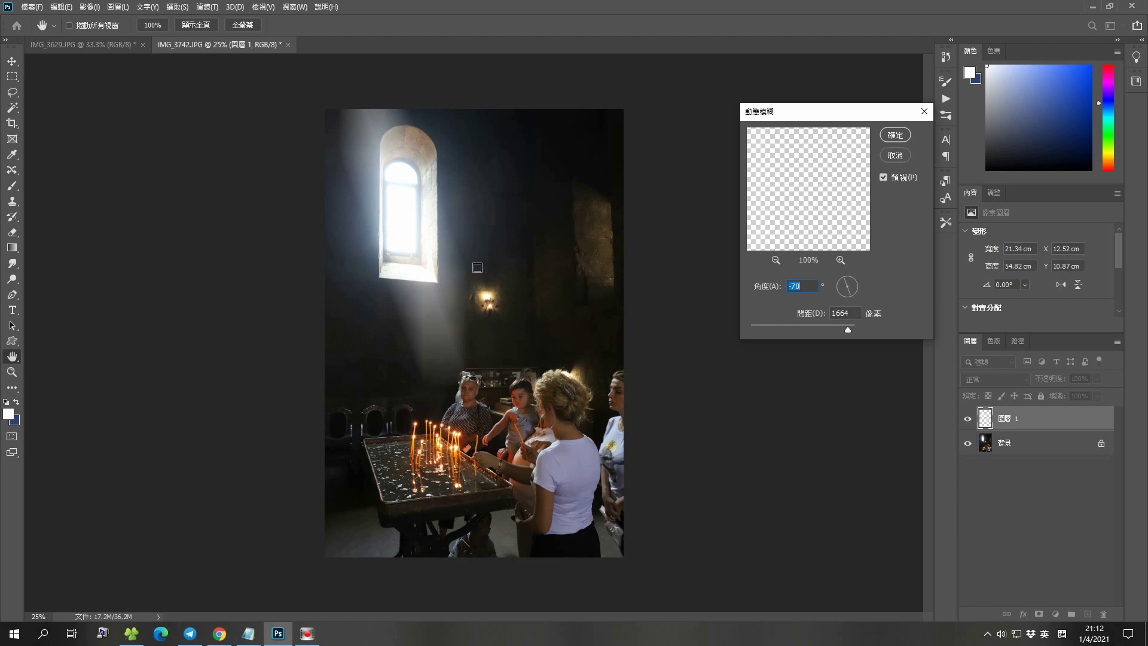
left_click_drag(846, 282, 851, 292)
left_click_drag(845, 283, 851, 281)
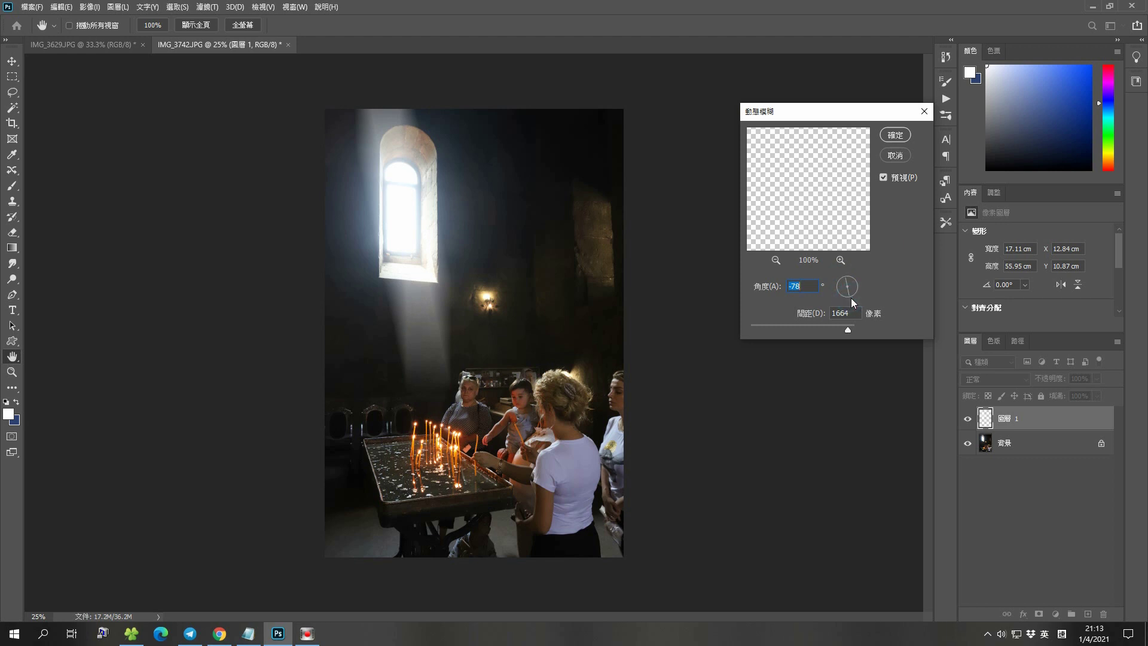
left_click_drag(855, 296, 851, 297)
left_click(780, 287)
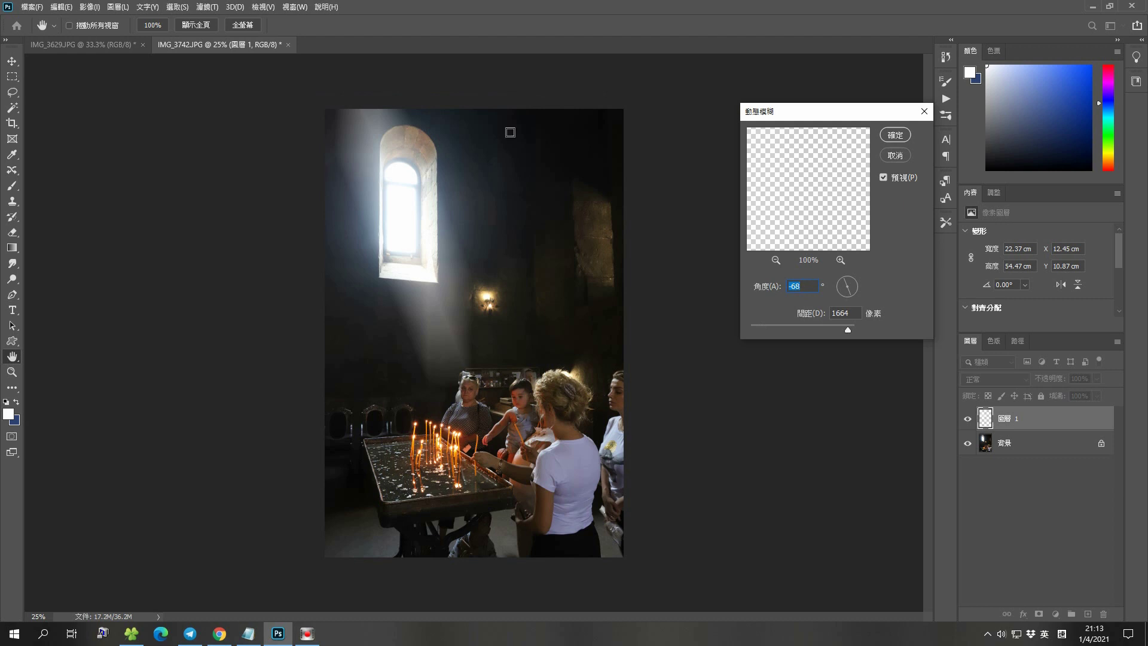
left_click(897, 136)
Move the blurred streak below the window and skew it into a beam widening toward the candles
key("v")
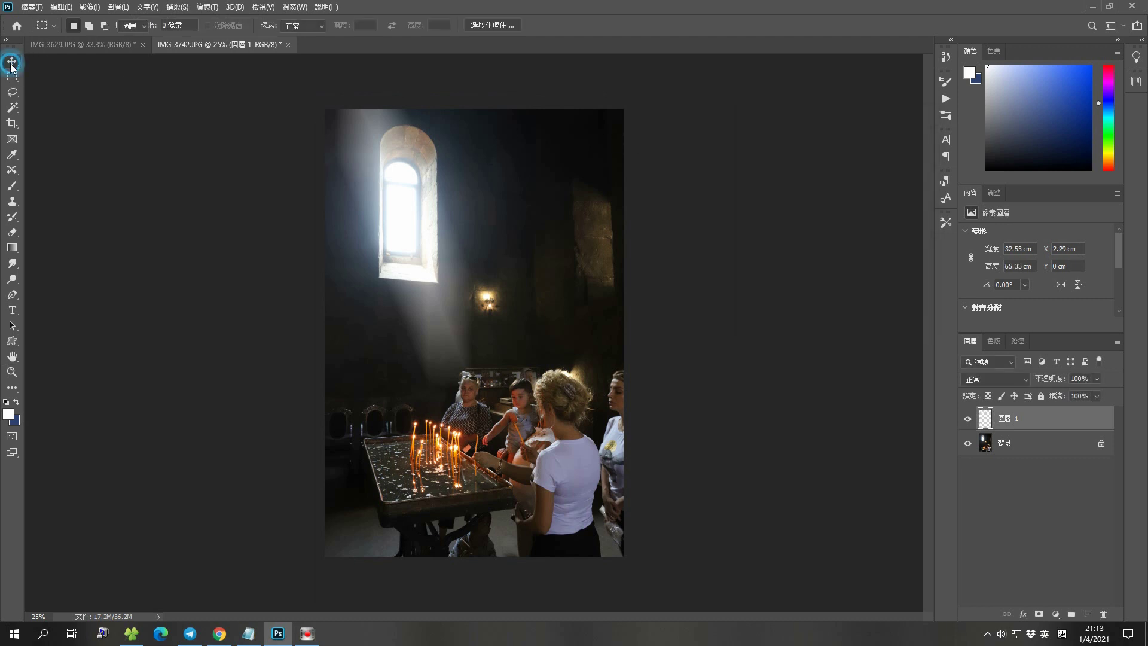
left_click_drag(396, 210, 407, 231)
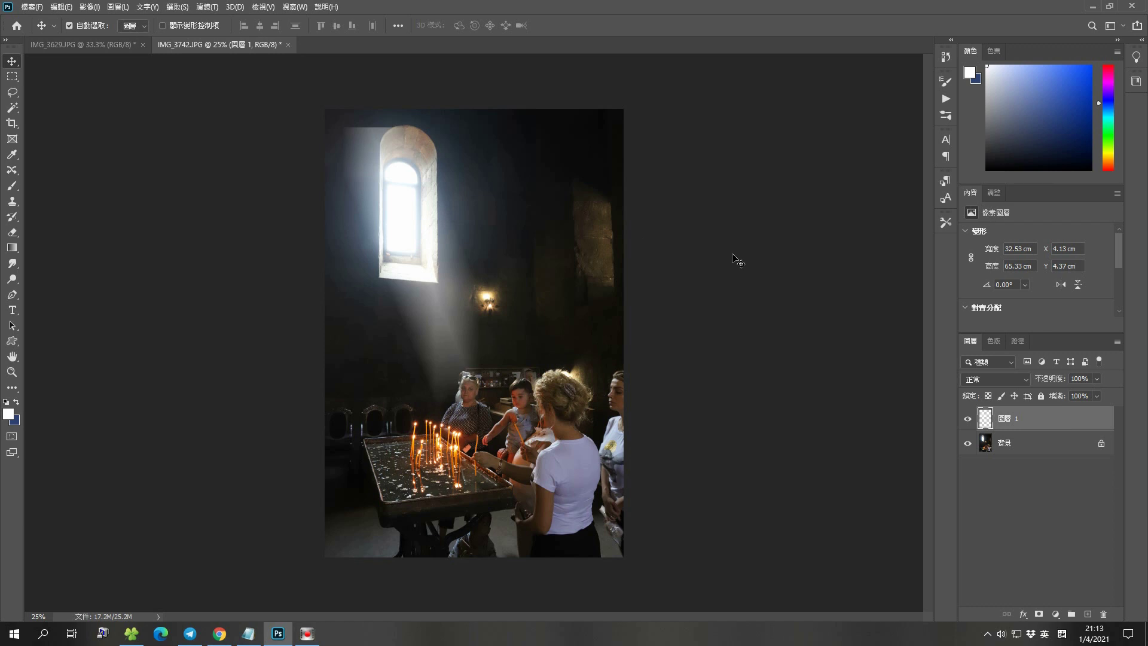
key("ctrl+t")
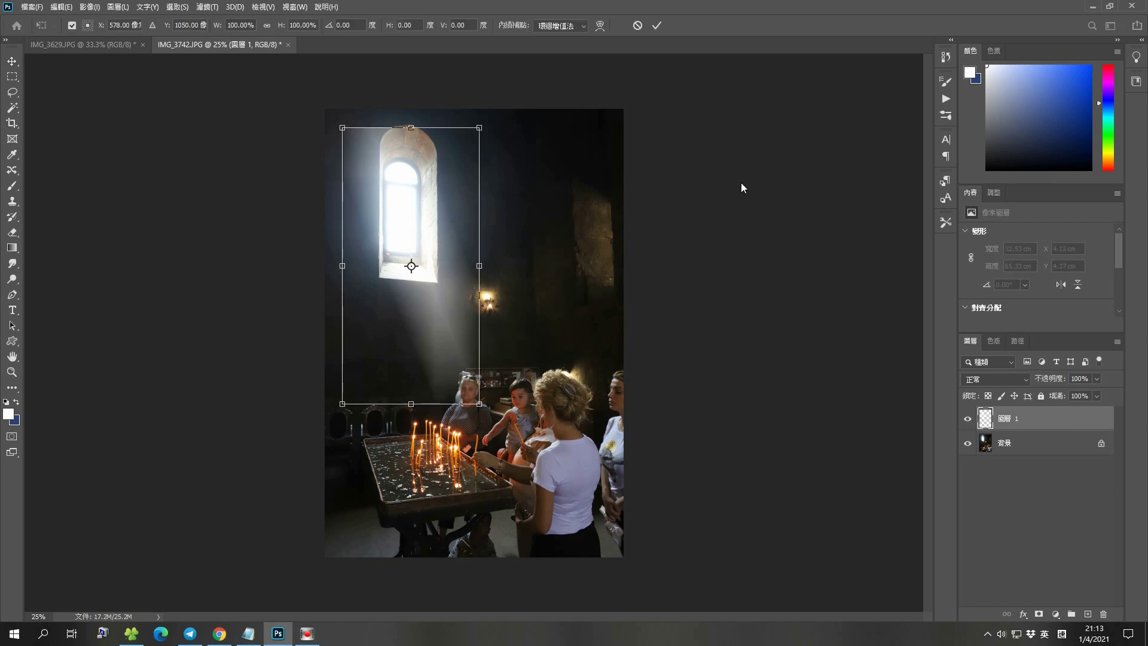
right_click(430, 289)
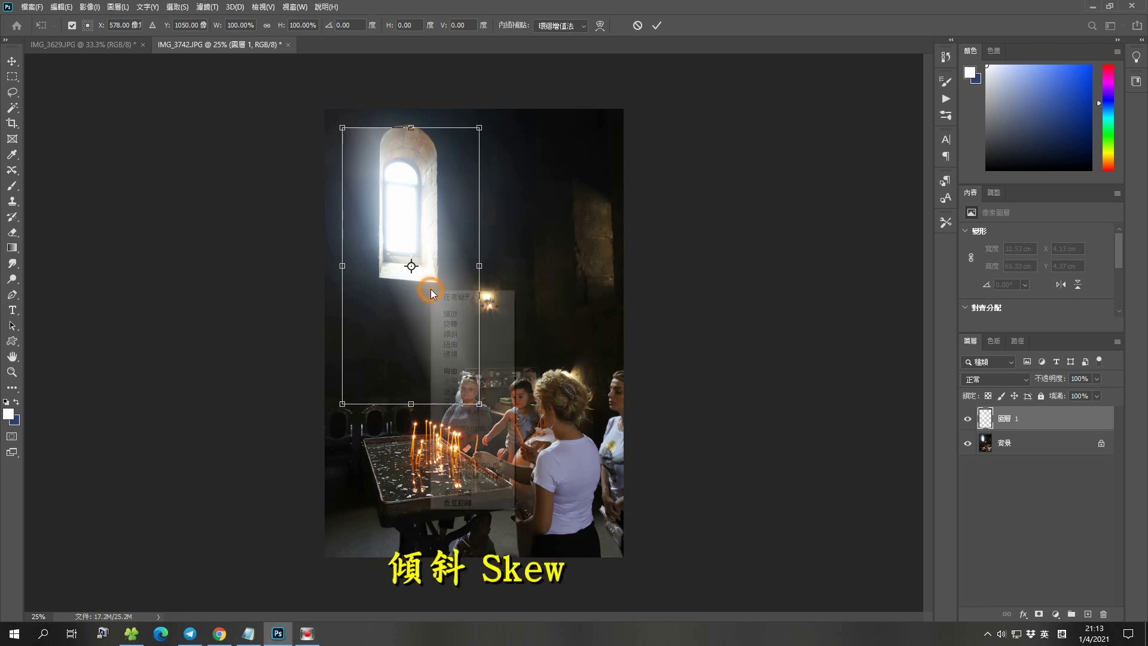
left_click(462, 334)
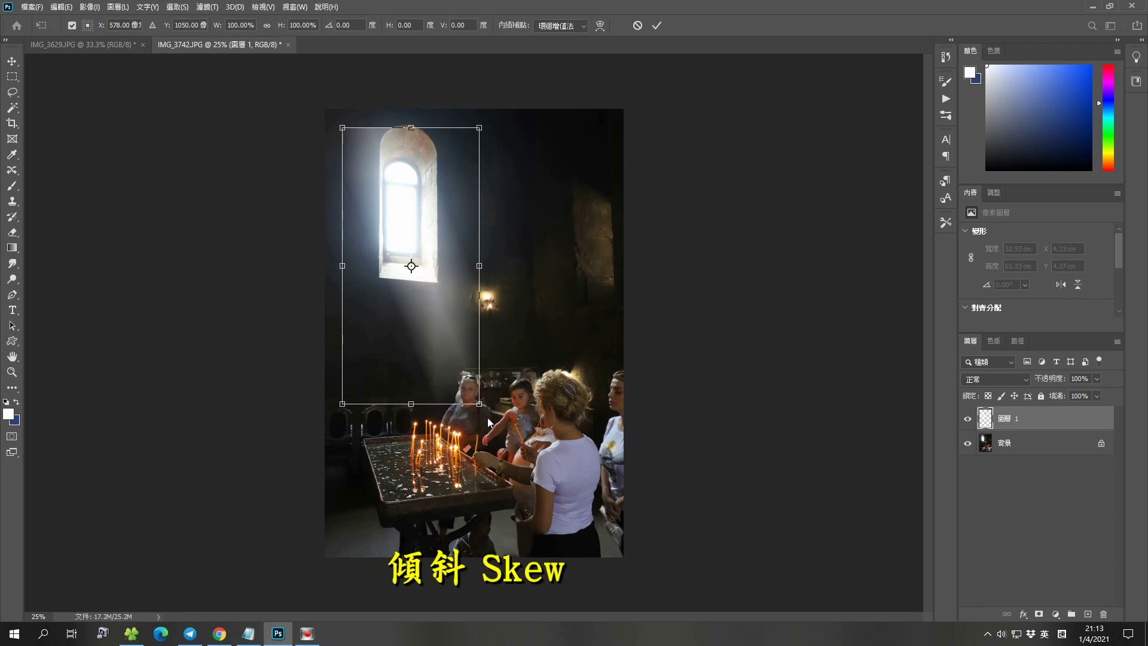
left_click_drag(482, 405, 501, 404)
left_click_drag(342, 404, 273, 404)
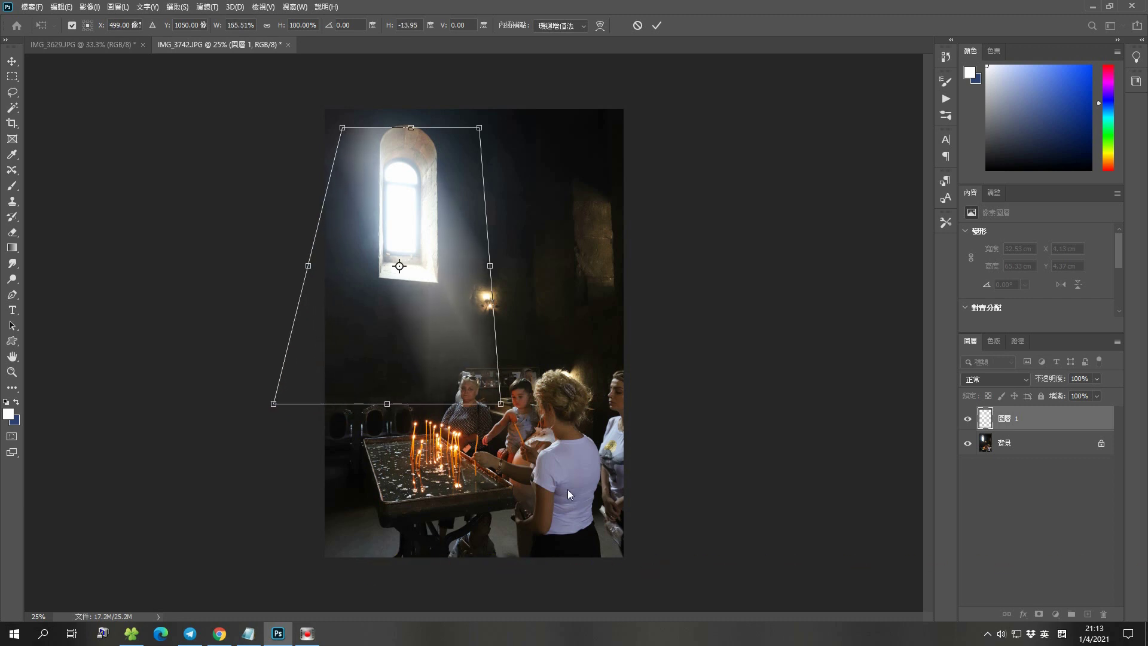
mouse_move(500, 404)
left_mouse_down()
mouse_move(513, 490)
mouse_move(490, 509)
mouse_move(520, 539)
left_mouse_up()
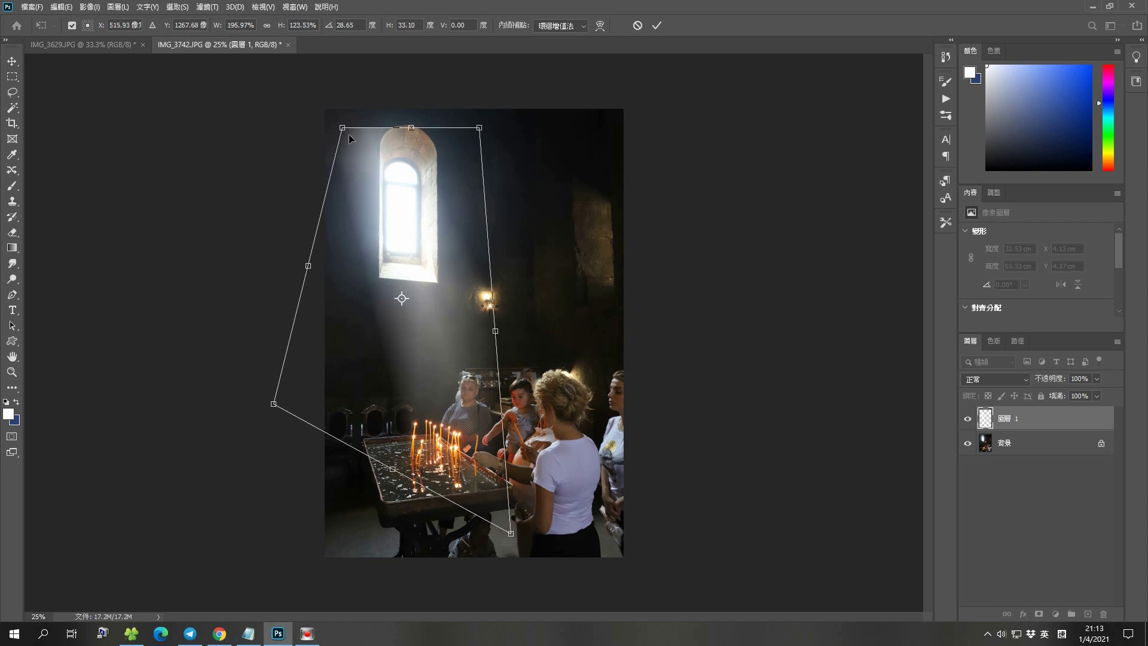
left_click_drag(342, 129, 377, 142)
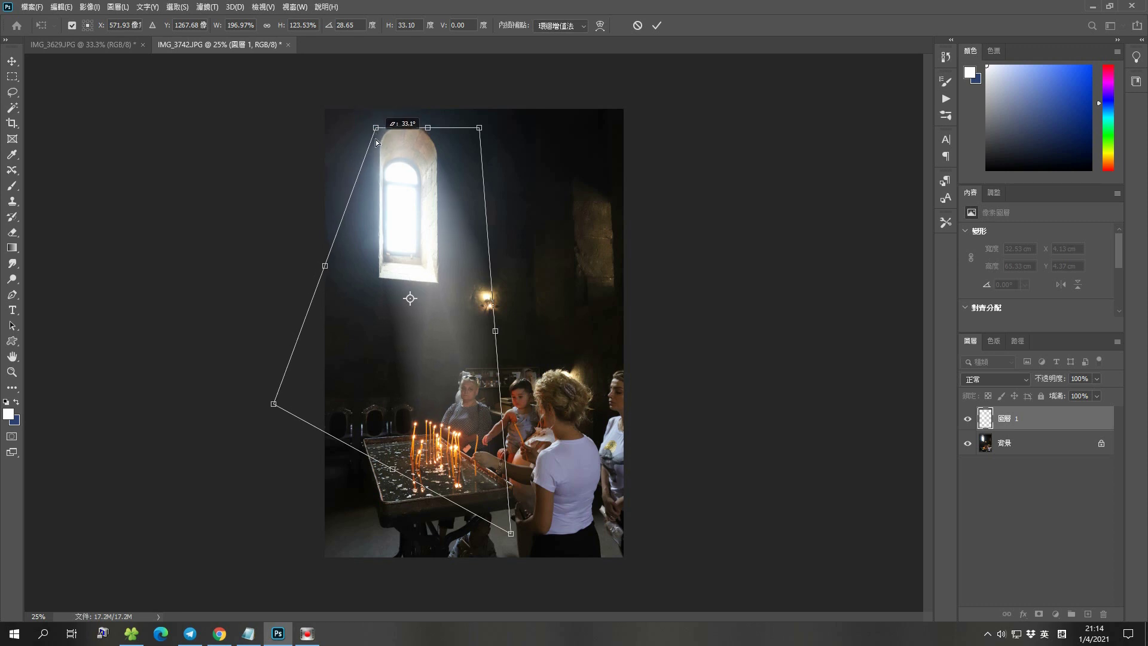
left_click_drag(482, 130, 465, 130)
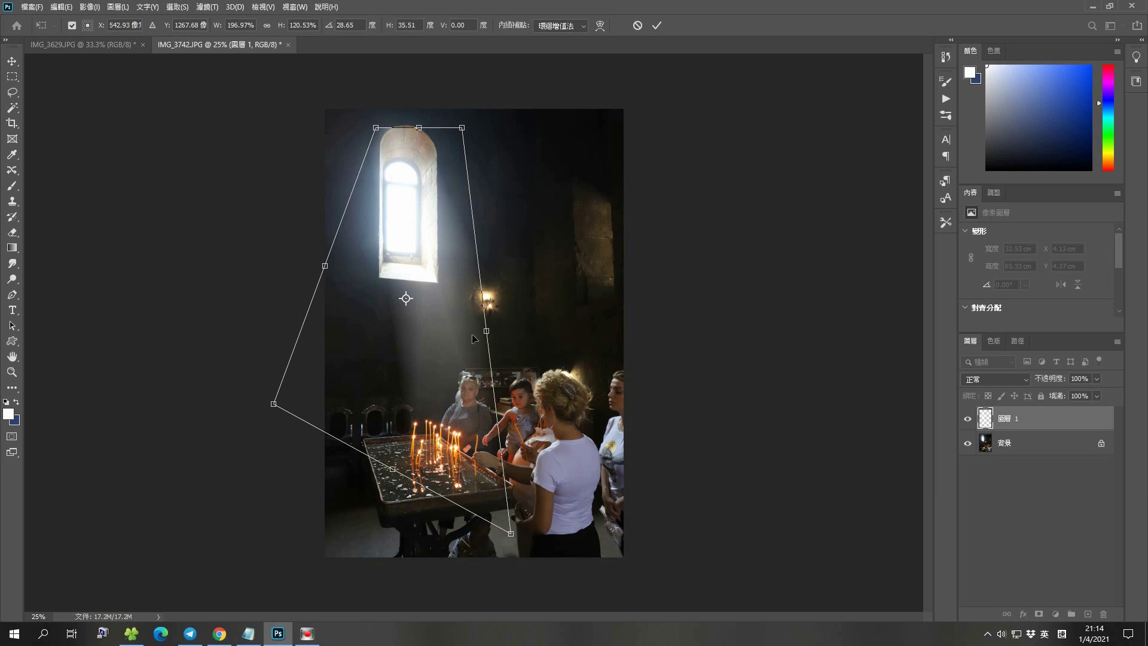
left_click(656, 26)
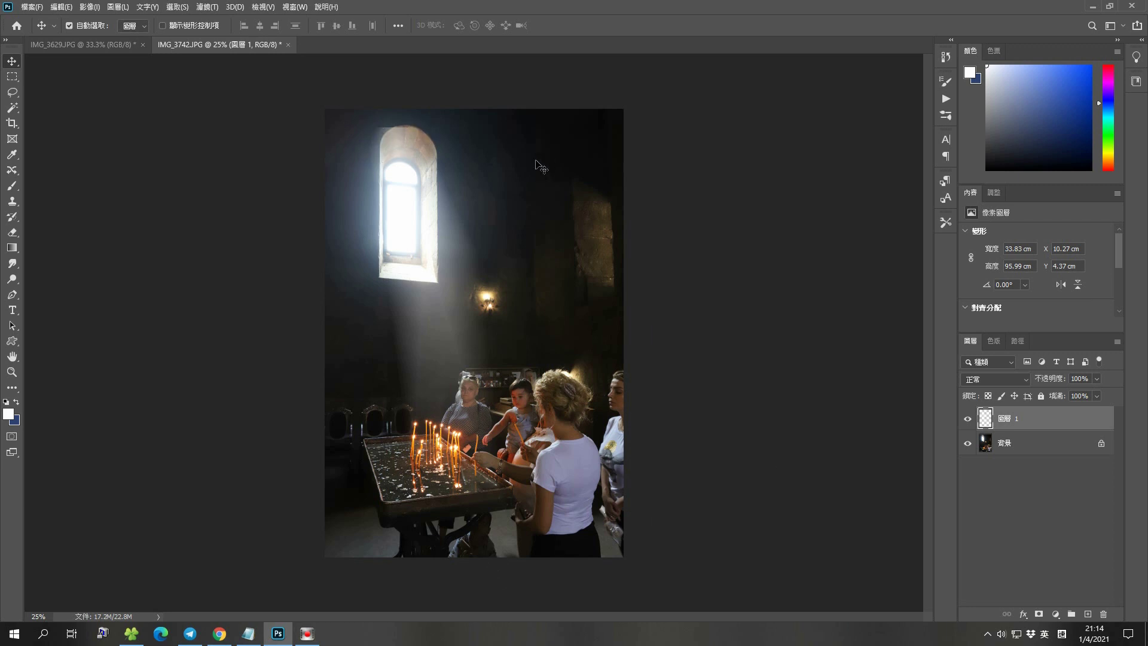
Add a layer mask to Layer 1 and set up a 300 px brush
left_click(1039, 615)
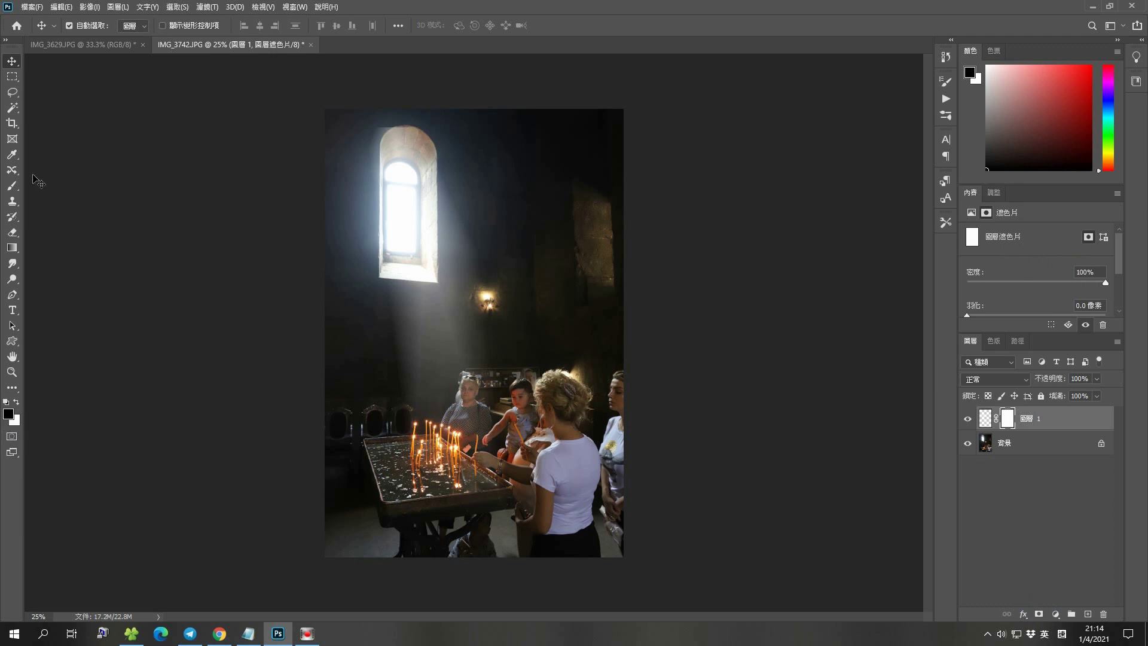
left_click(12, 186)
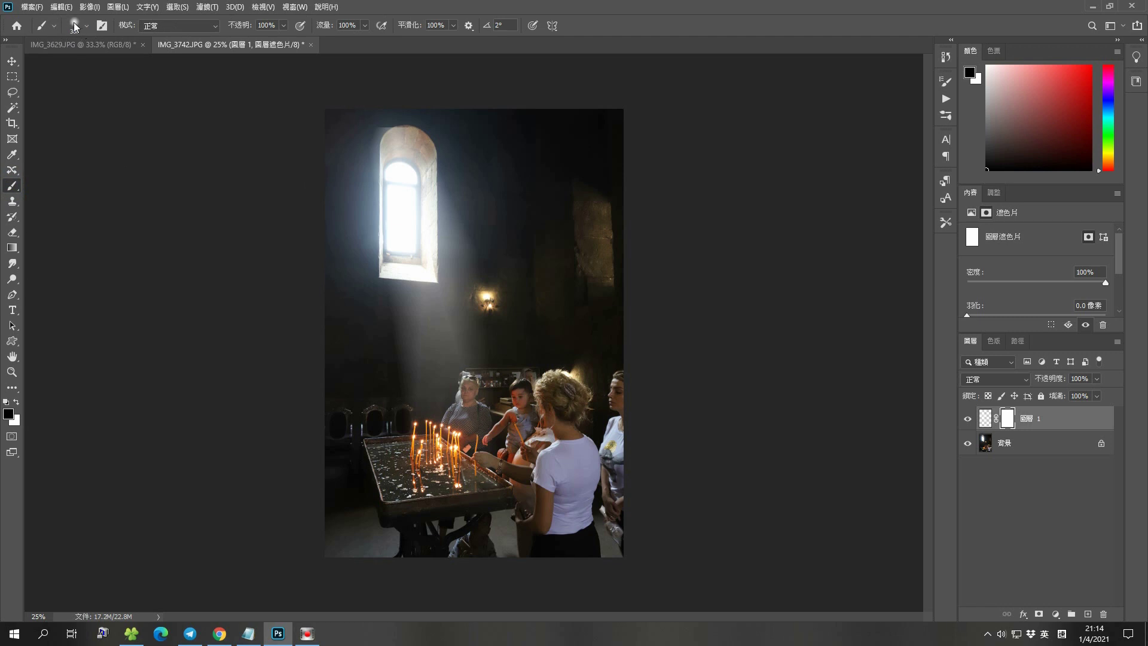
left_click(75, 27)
type("300")
key("Return")
left_click_drag(437, 121, 16, 185)
Paint black on the mask to remove the glow around the window's arch top and left side
left_click(386, 120)
left_click(405, 123)
left_click(374, 130)
left_click(359, 167)
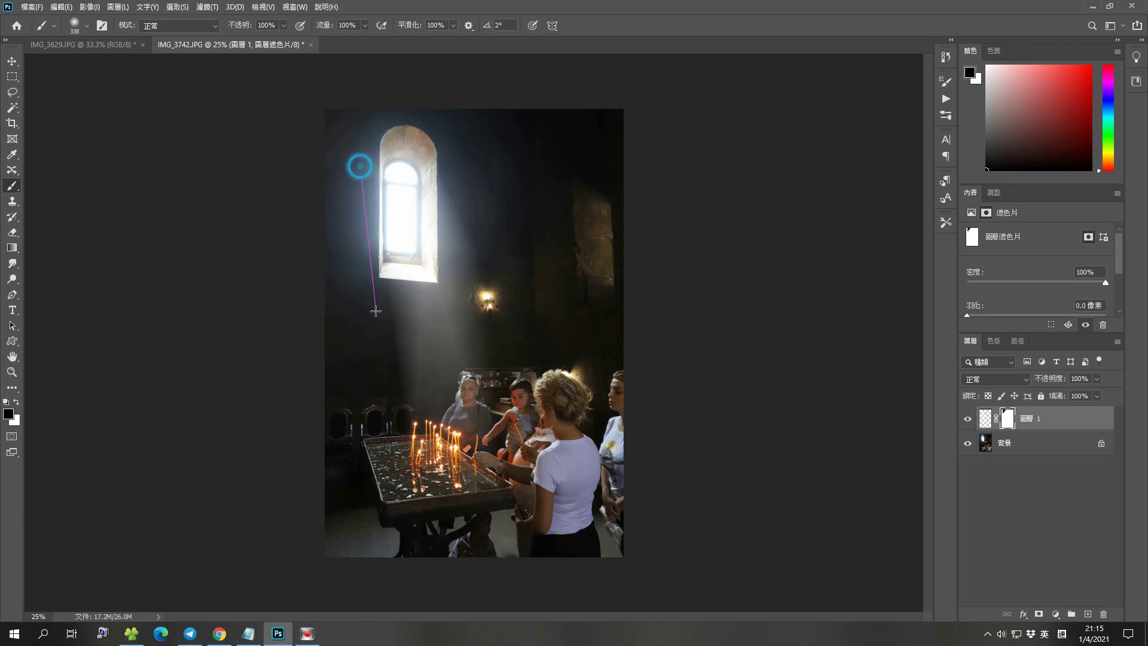
left_click(375, 116)
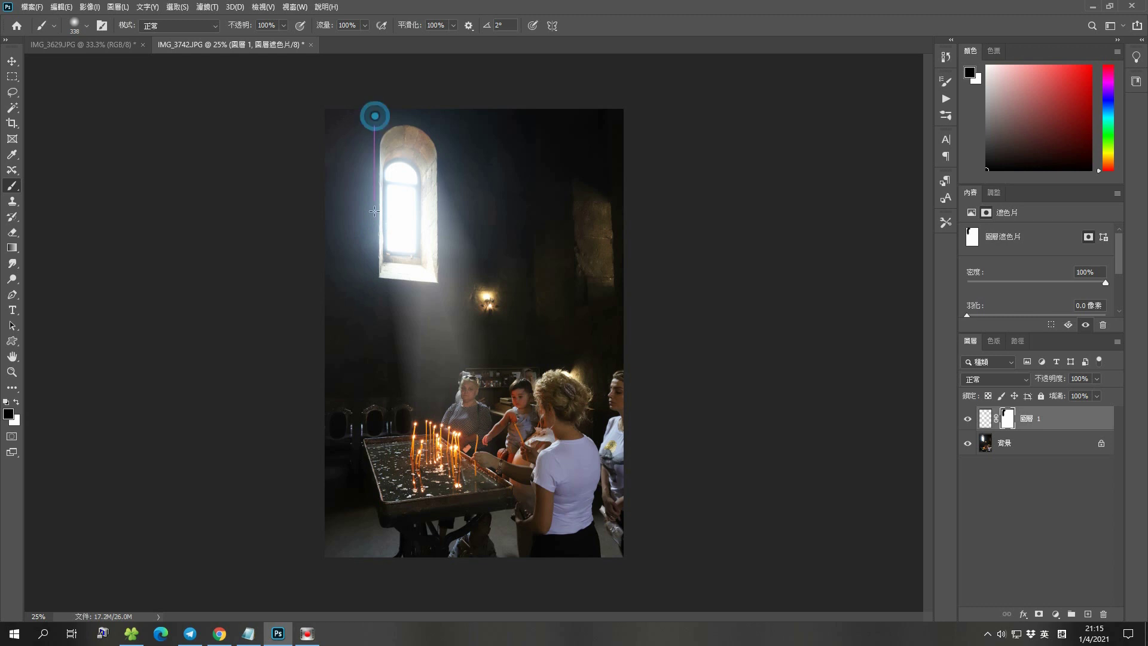
left_click(397, 124)
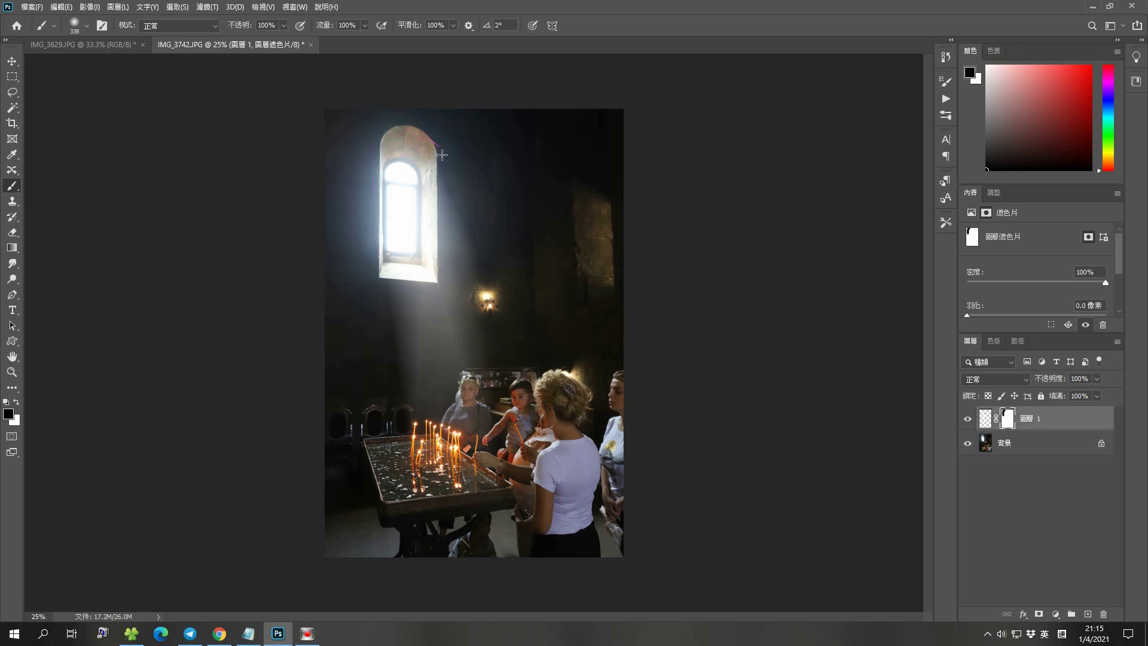